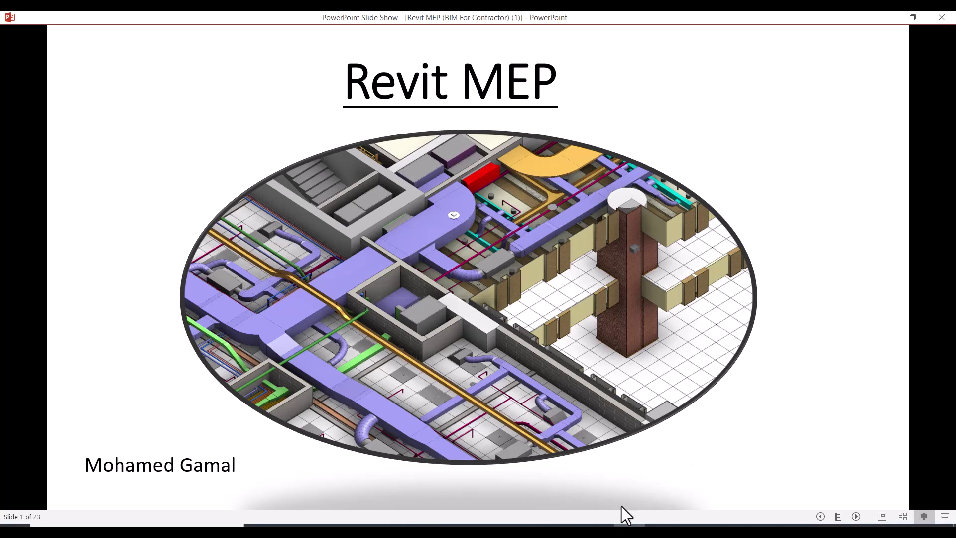
Leave the PowerPoint slide show and return to Revit's Ground Floor FFL plan.
key("alt+Tab")
Create a similar FCU-06 A/B fan coil unit above the weapon room duct transition.
scroll(500, 231, "down", 5)
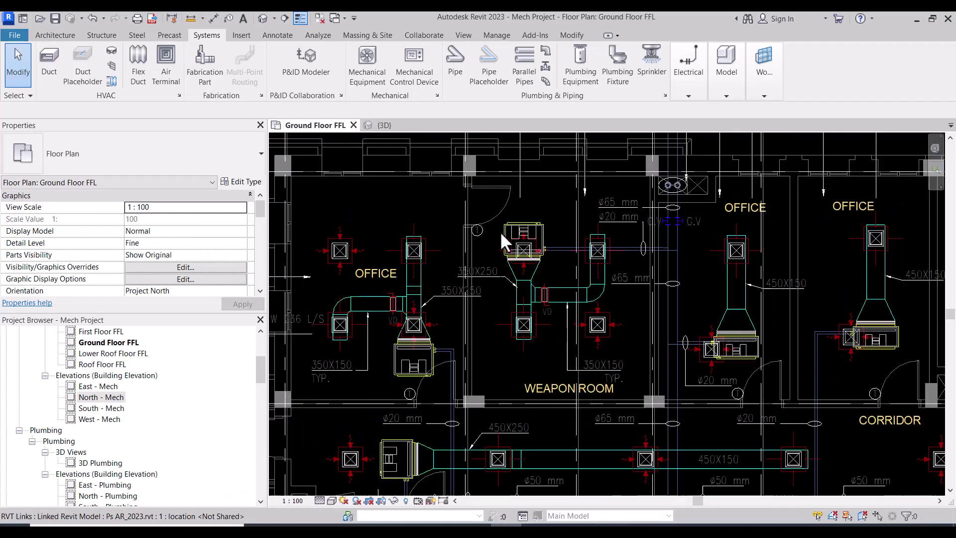
scroll(448, 346, "up", 4)
scroll(471, 331, "up", 2)
scroll(472, 335, "down", 2)
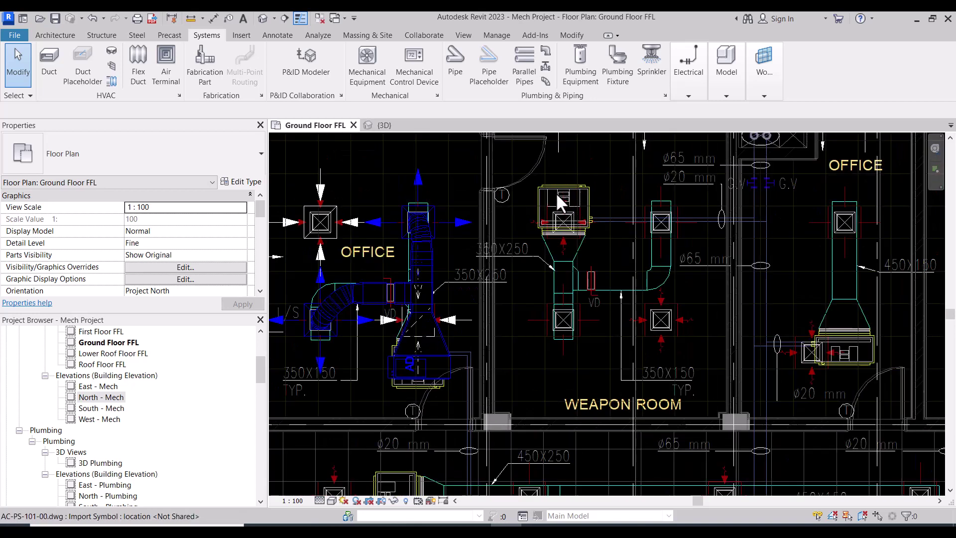
left_click(427, 375)
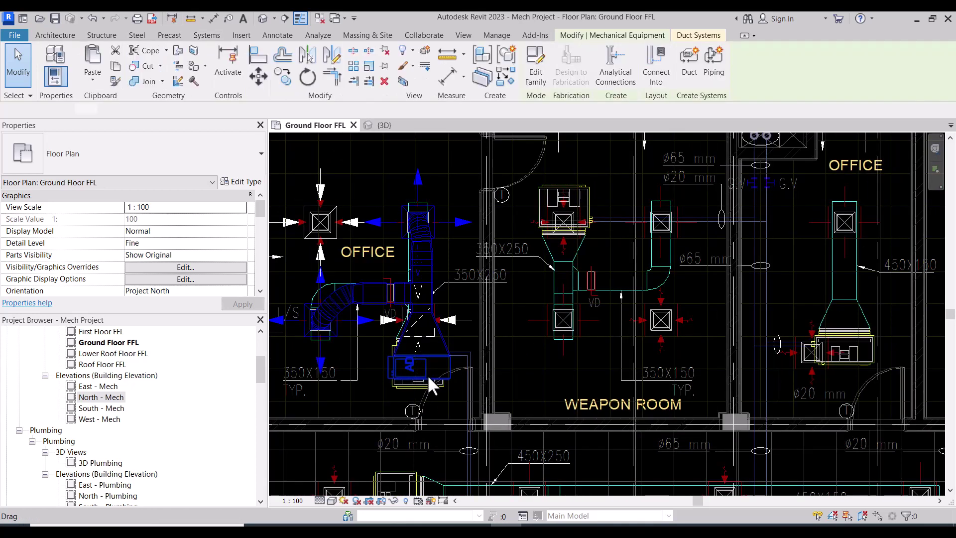
left_click(505, 76)
scroll(588, 181, "up", 2)
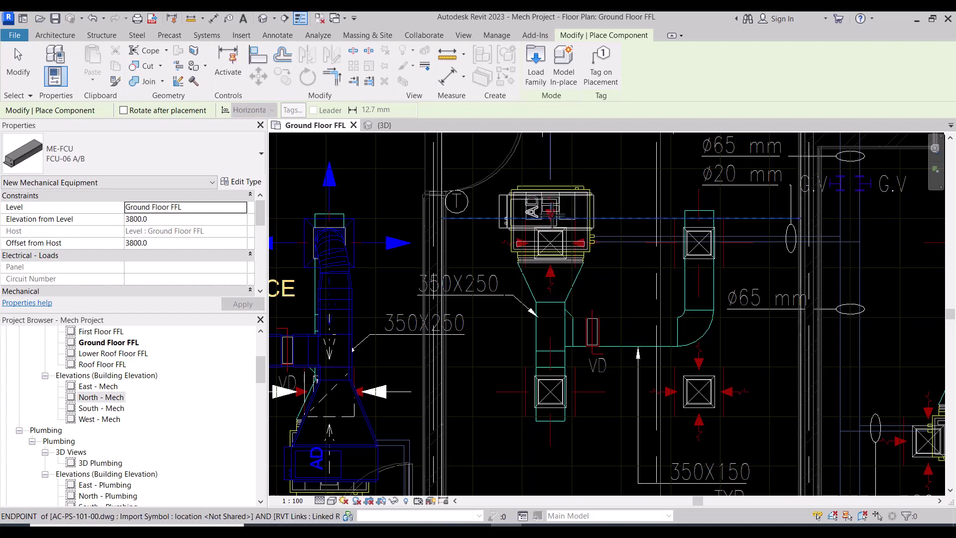
left_click(553, 213)
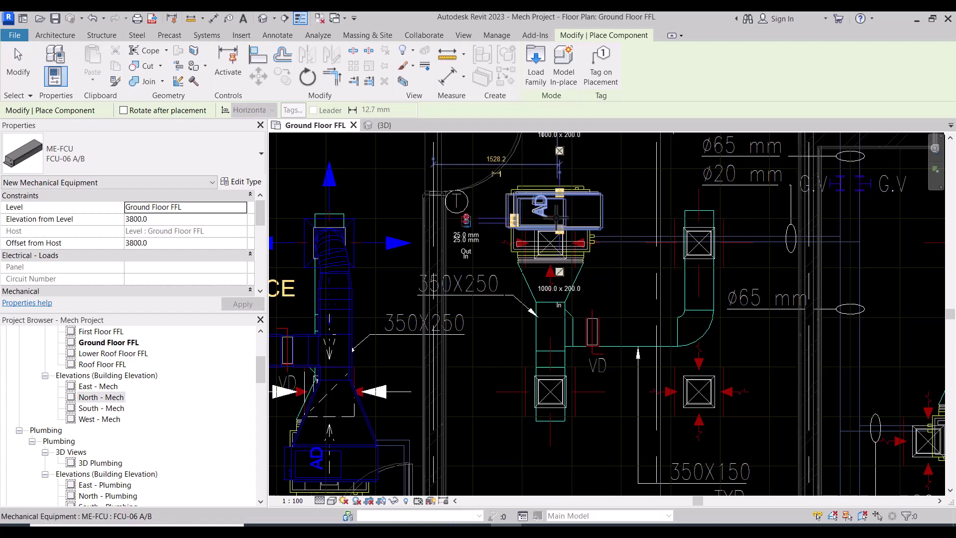
key("Escape")
left_click(570, 229)
scroll(570, 229, "up", 1)
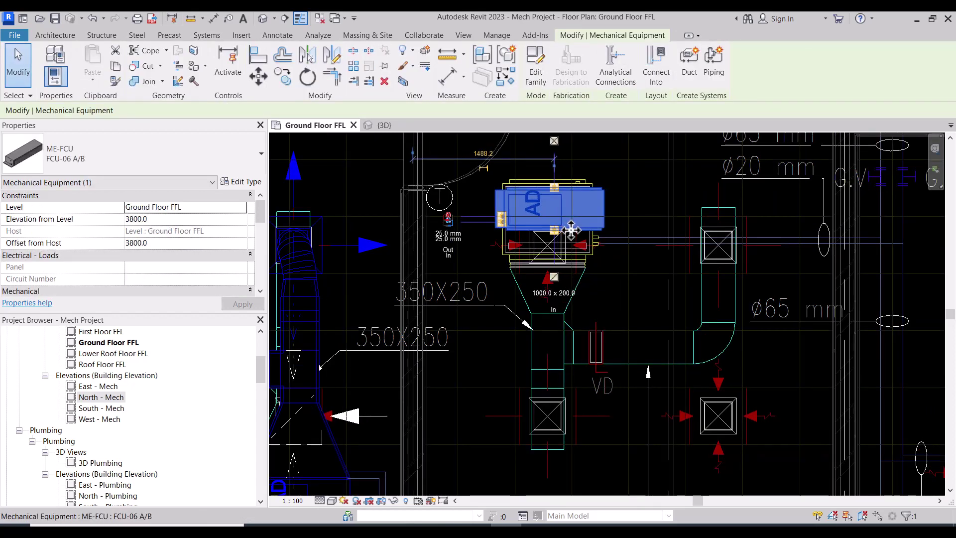
key("Escape")
Reselect the new fan coil unit and shift the plan to show more of the office.
scroll(560, 221, "down", 2)
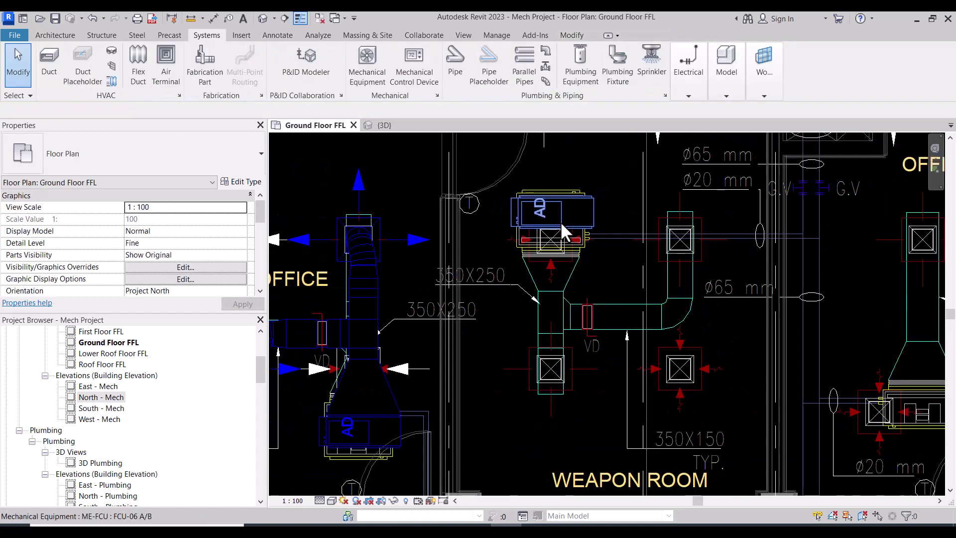
scroll(560, 221, "up", 2)
left_click(569, 252)
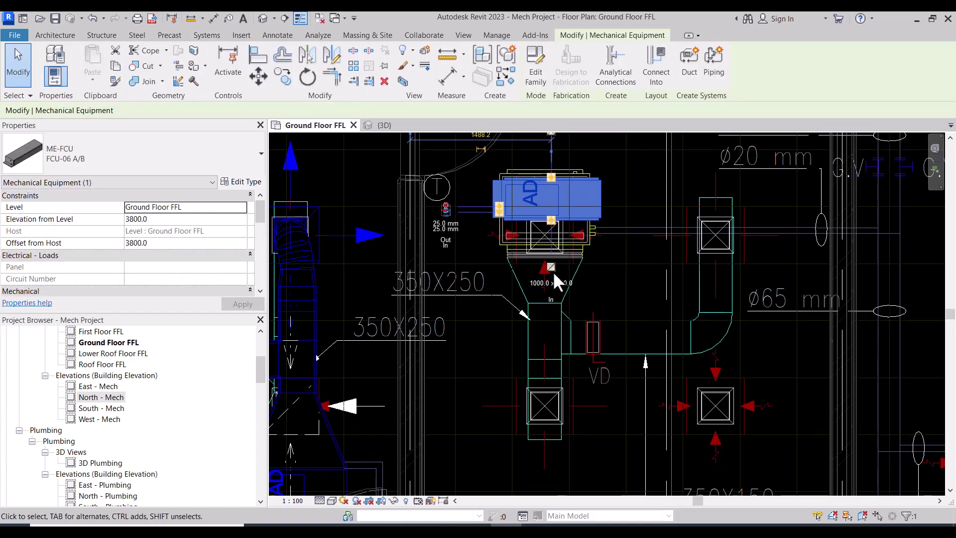
scroll(557, 286, "down", 3)
middle_click_drag(562, 155, 564, 199)
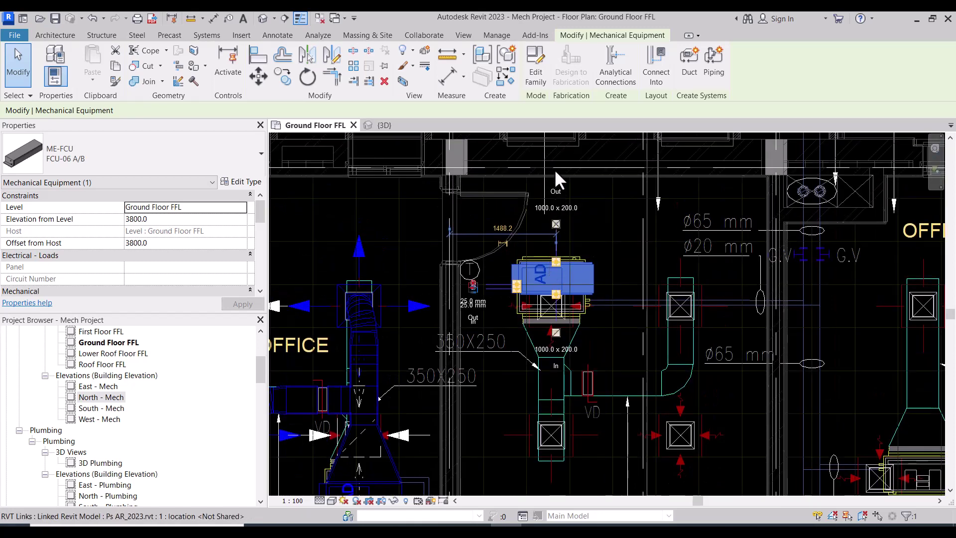
scroll(555, 279, "down", 2)
scroll(558, 344, "up", 2)
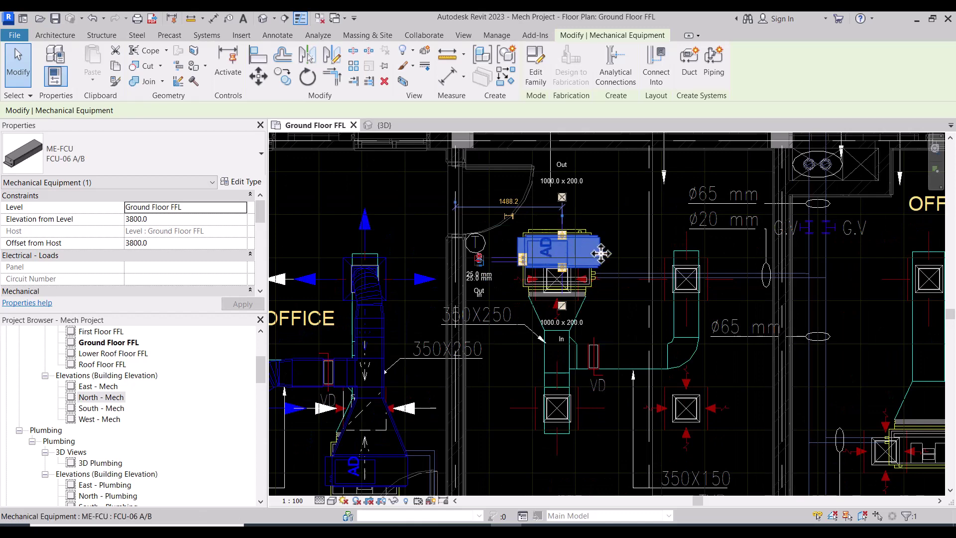
scroll(602, 254, "up", 1)
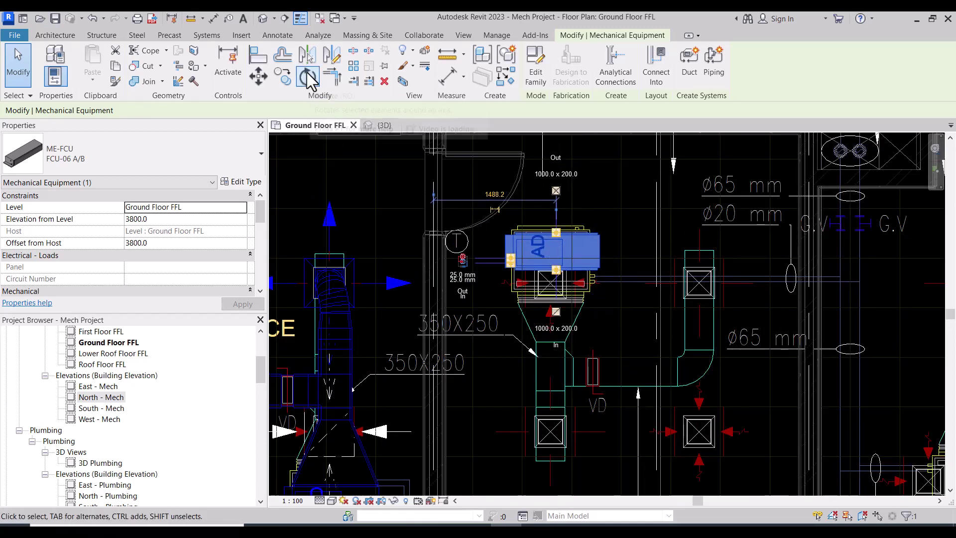
Rotate the unit 180° so its outlet faces down onto the duct transition.
left_click(307, 72)
left_click(642, 250)
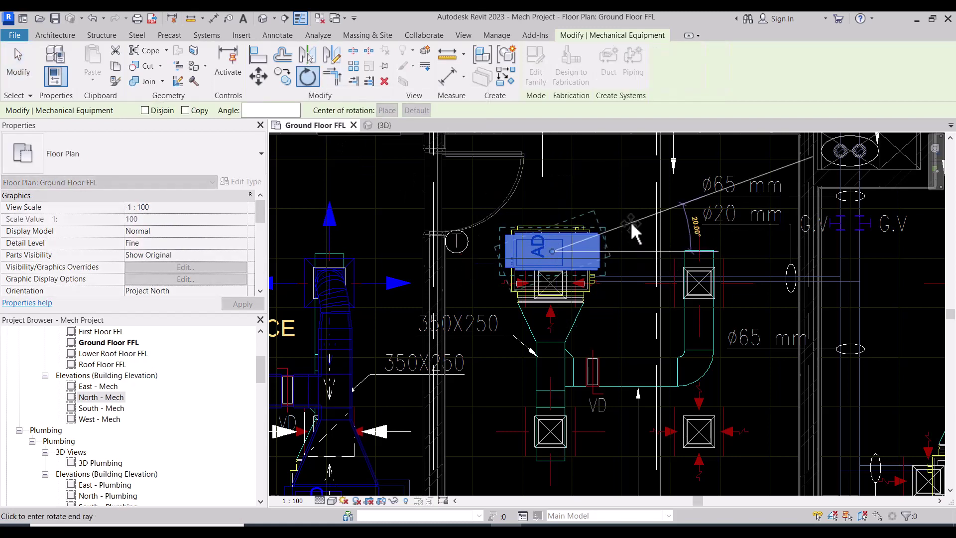
type("180")
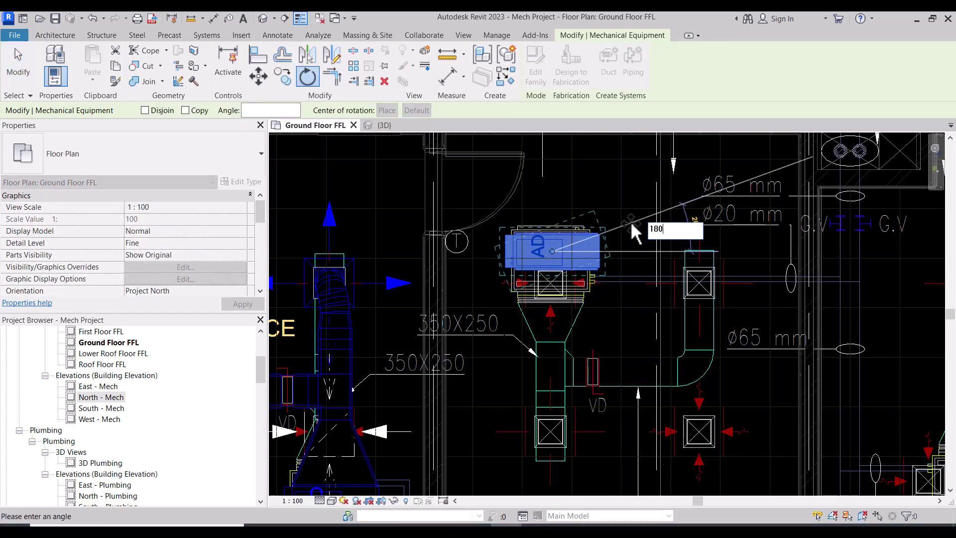
key("Return")
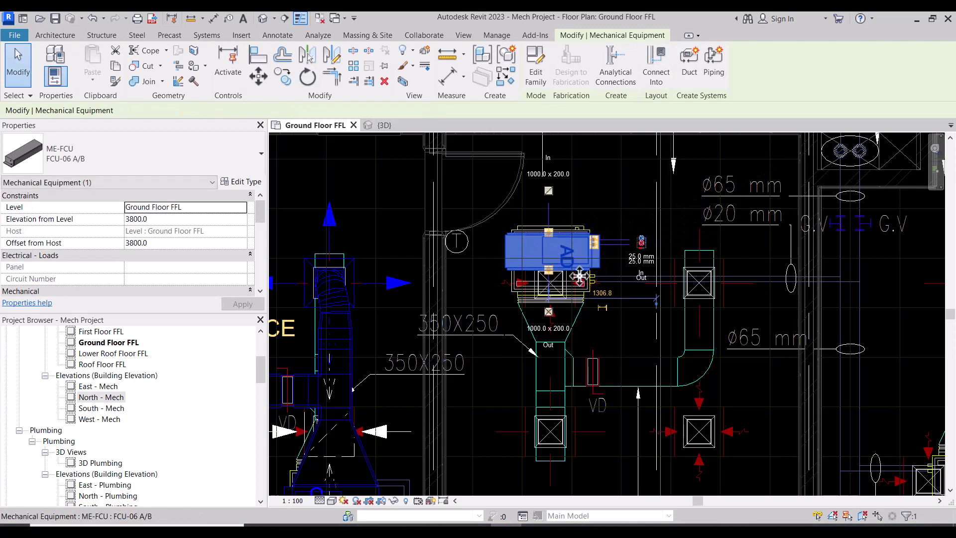
scroll(573, 319, "down", 1)
scroll(567, 361, "up", 2)
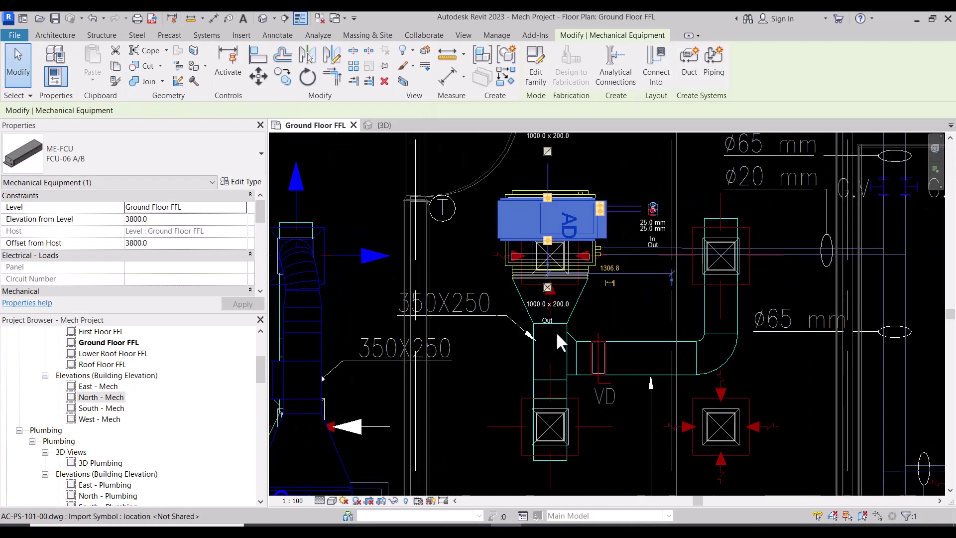
Start a duct from the unit's outlet connector, sized 350 wide by 250 high.
left_click(547, 286)
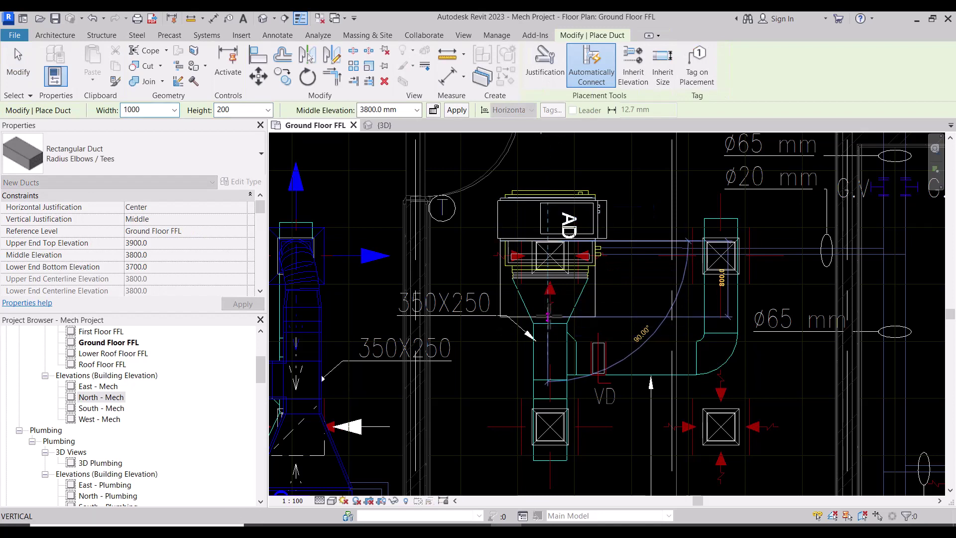
left_click(174, 111)
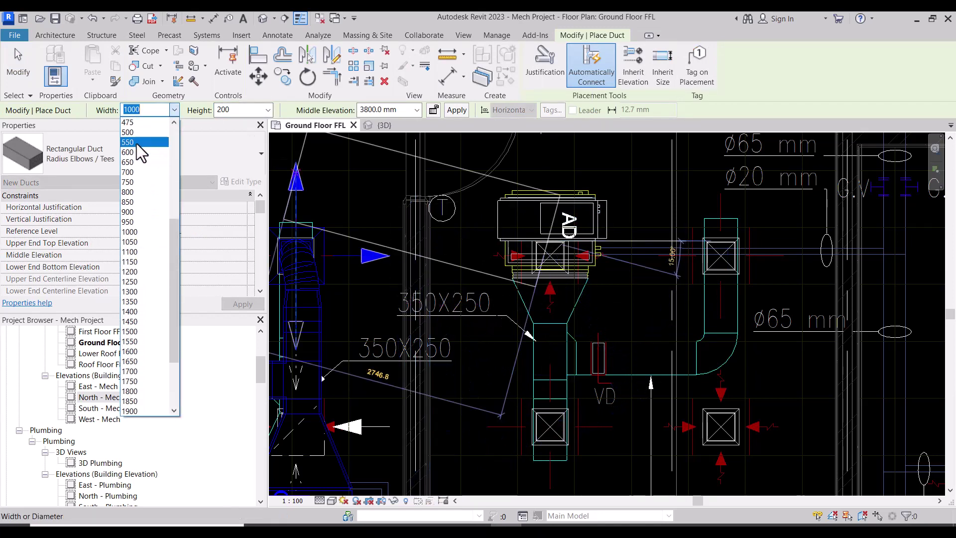
scroll(137, 149, "up", 2)
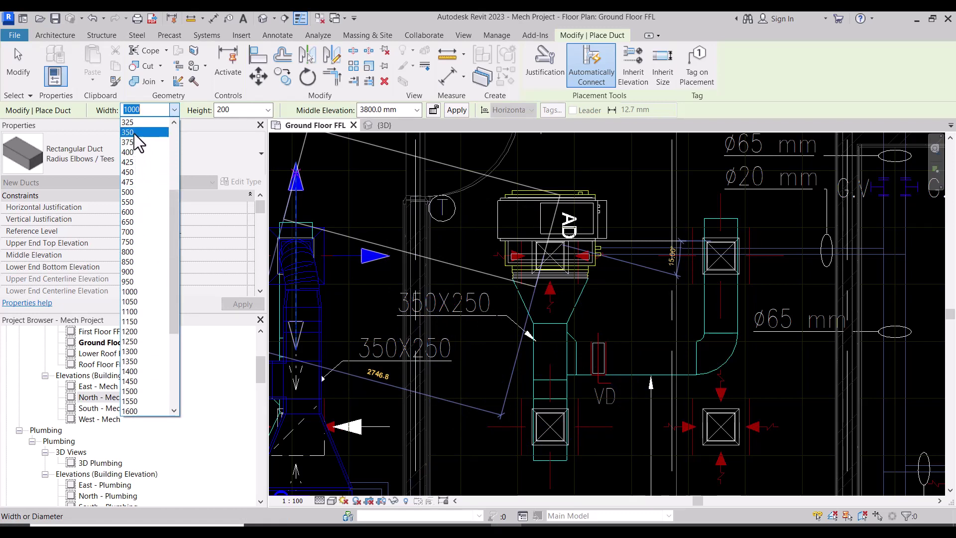
left_click(133, 134)
left_click(268, 109)
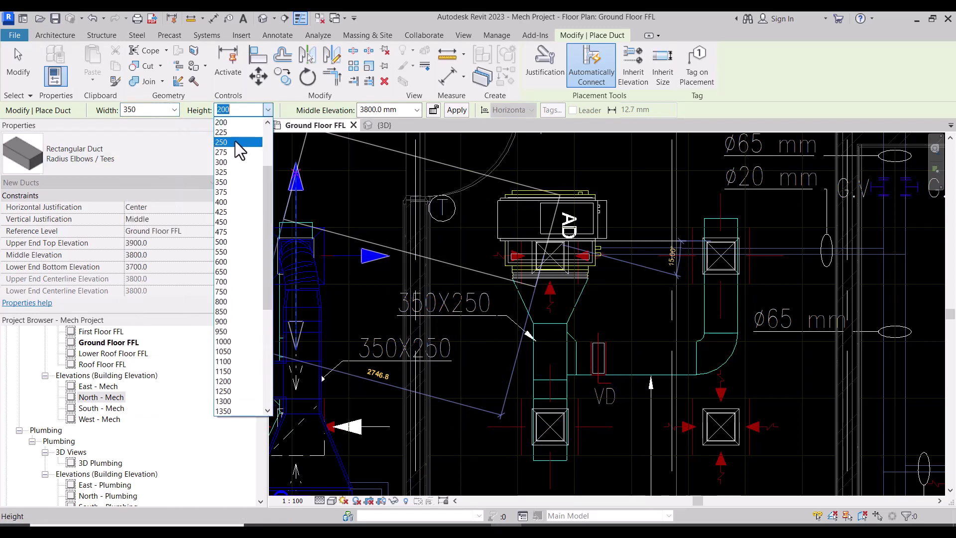
left_click(235, 142)
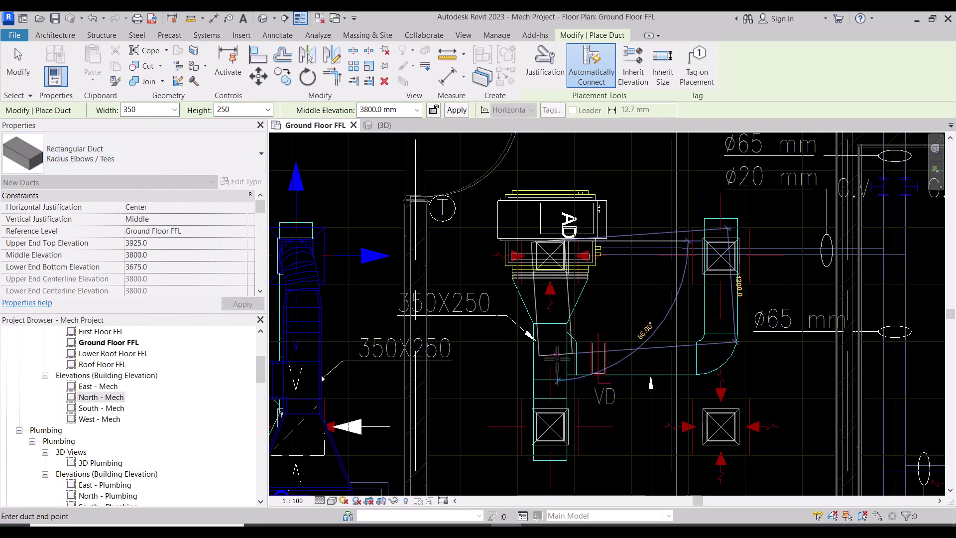
End the 350×250 duct run at the weapon room diffuser below.
scroll(554, 385, "up", 4)
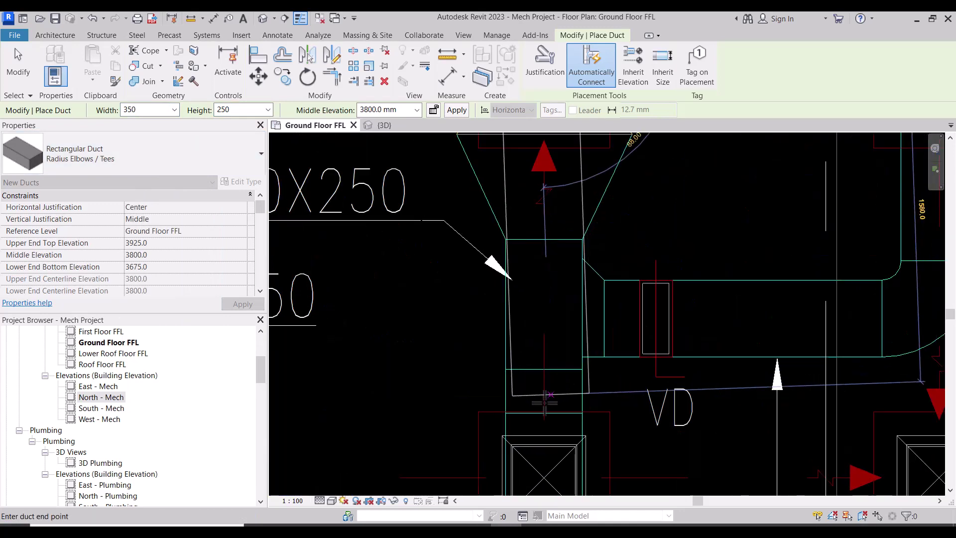
left_click(539, 416)
scroll(531, 403, "down", 3)
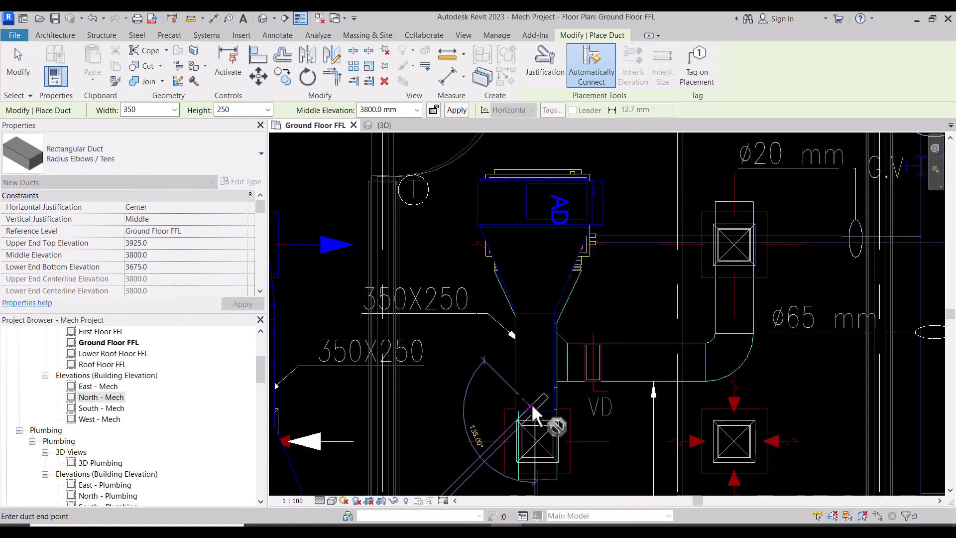
scroll(531, 403, "up", 3)
scroll(639, 375, "down", 4)
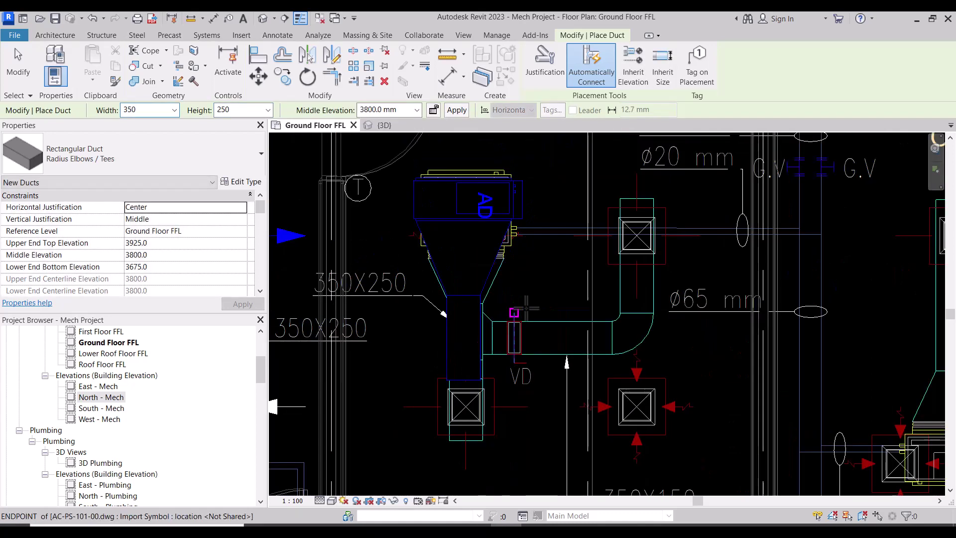
scroll(518, 347, "up", 2)
scroll(518, 347, "down", 2)
scroll(518, 347, "down", 2)
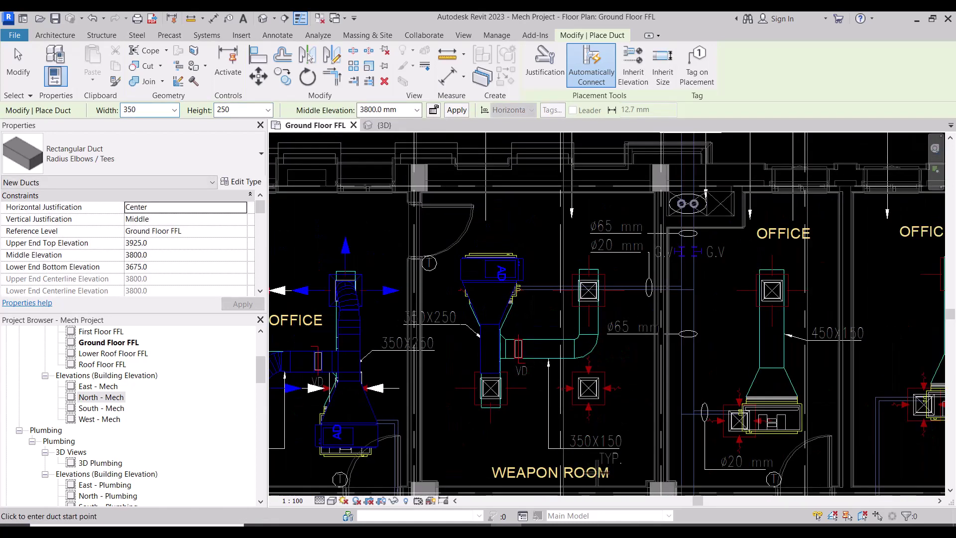
Draw a 350×150 branch from the duct's midpoint, running right then up through an elbow.
scroll(570, 432, "up", 2)
left_click(267, 109)
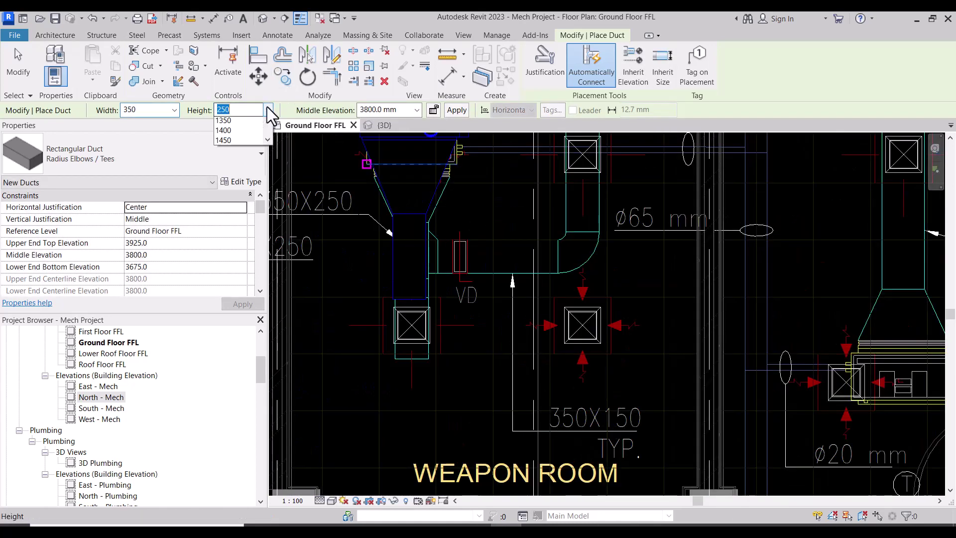
scroll(226, 157, "up", 2)
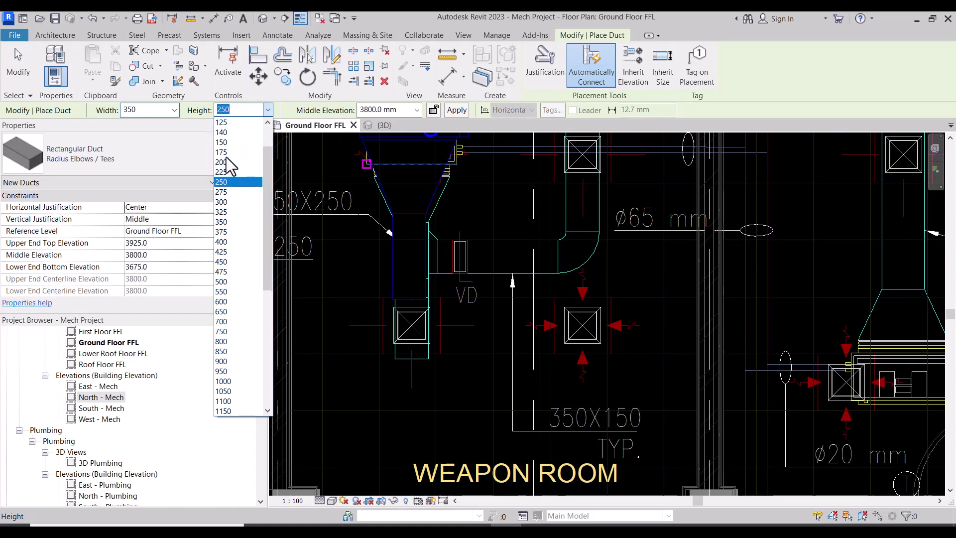
left_click(227, 145)
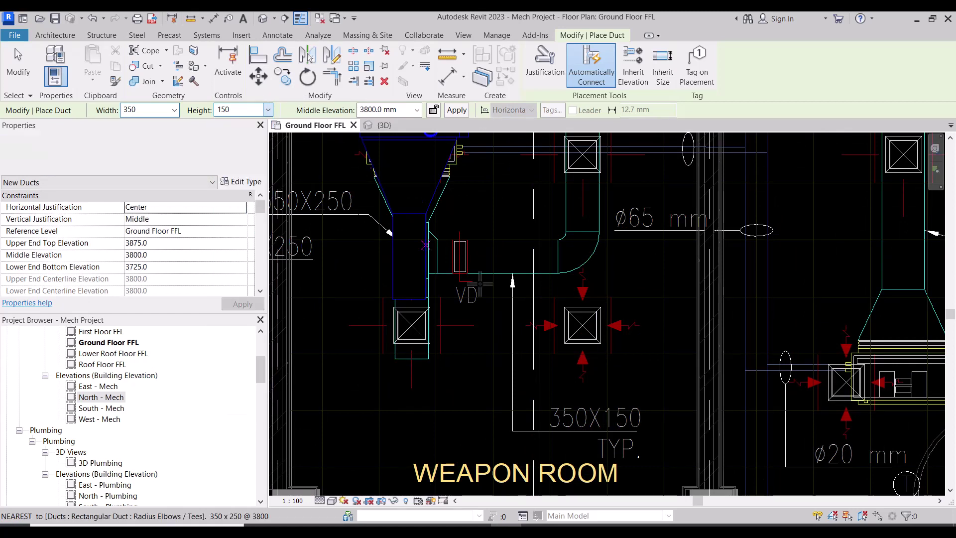
left_click(426, 256)
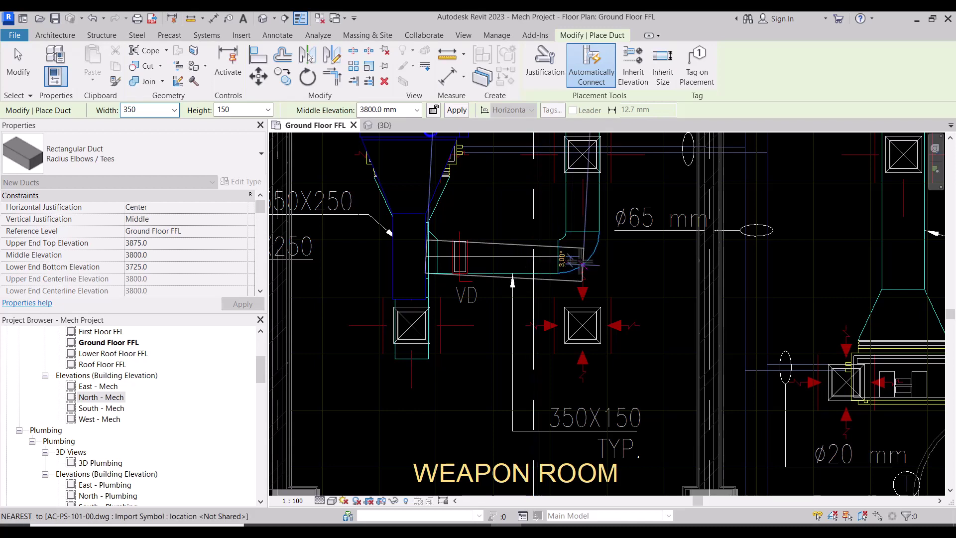
scroll(580, 257, "up", 4)
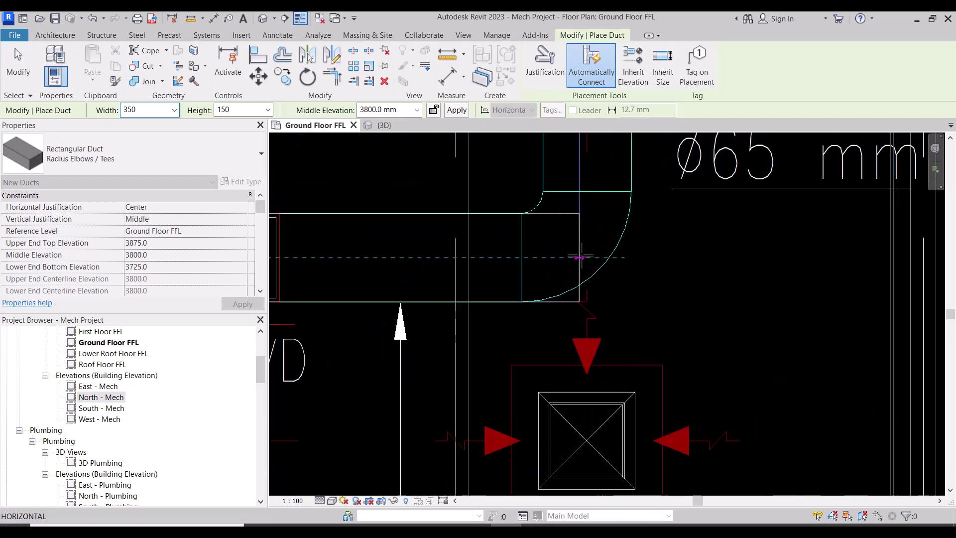
scroll(598, 258, "down", 3)
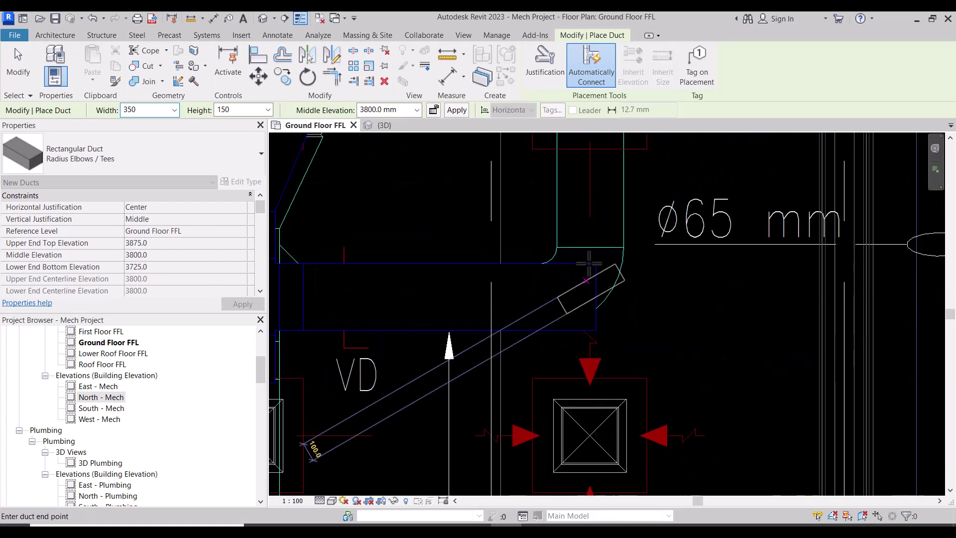
left_click(596, 297)
left_click(596, 179)
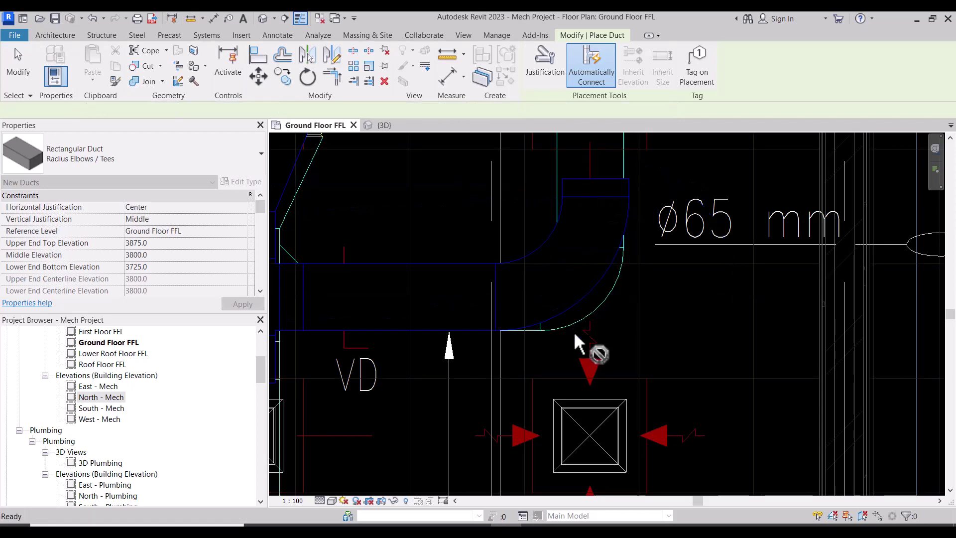
key("Escape")
key("Escape")
scroll(574, 331, "down", 3)
scroll(568, 268, "up", 2)
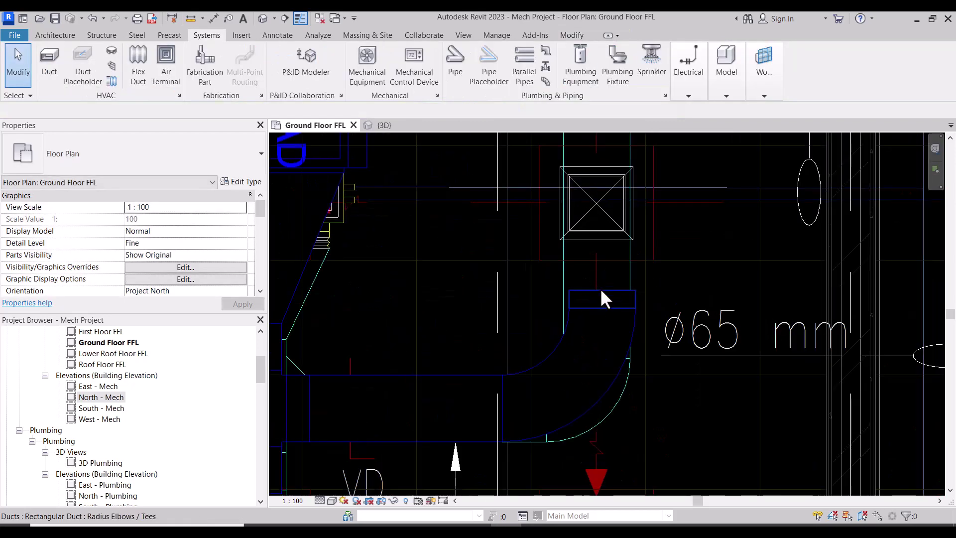
Extend the vertical branch duct up 720 to reach the diffuser.
left_click(602, 299)
scroll(603, 299, "up", 1)
scroll(603, 273, "up", 1)
left_click_drag(604, 293, 604, 256)
key("Escape")
scroll(566, 343, "down", 4)
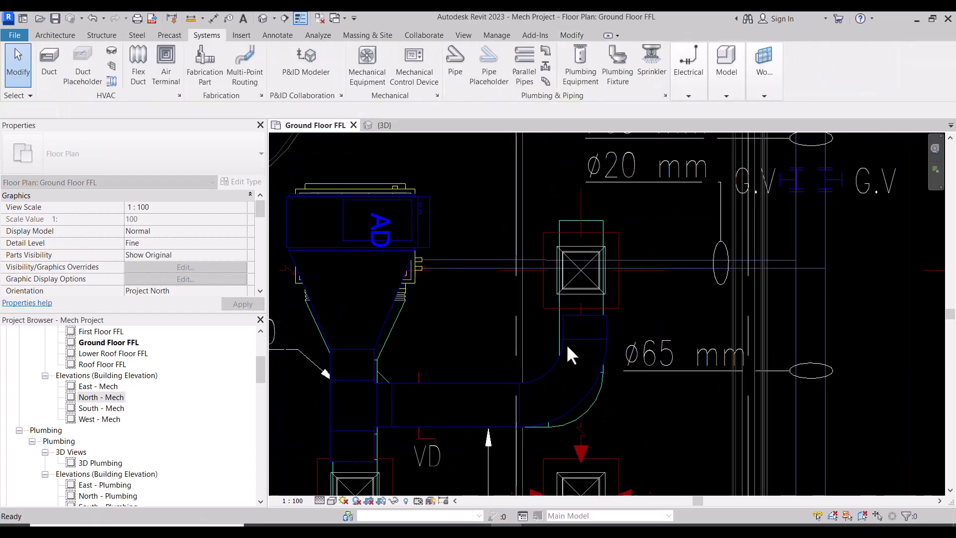
middle_click_drag(455, 398, 528, 309)
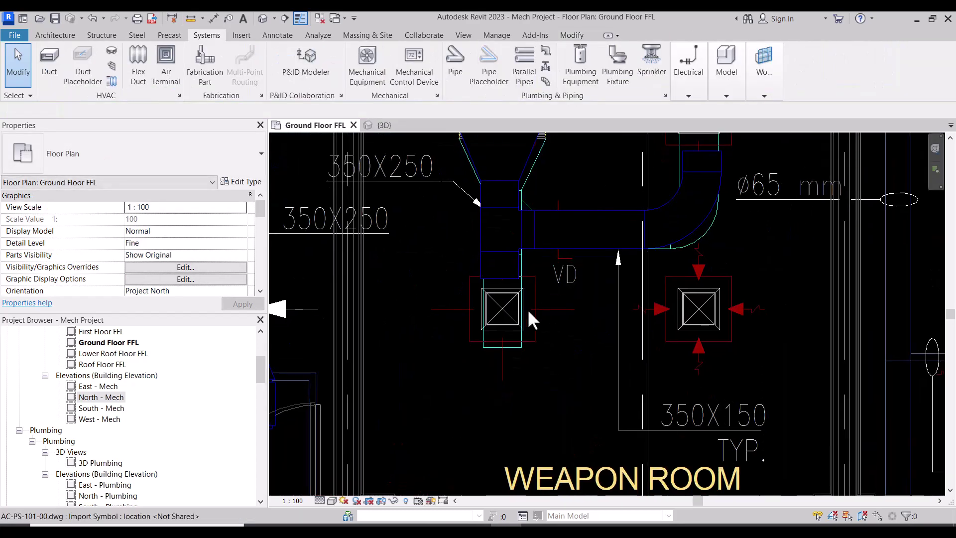
scroll(495, 371, "up", 2)
scroll(495, 374, "down", 2)
scroll(495, 374, "down", 2)
middle_click_drag(505, 342, 593, 344)
Place a copy of the supply diffuser at the Weapon Room duct end.
left_click(486, 253)
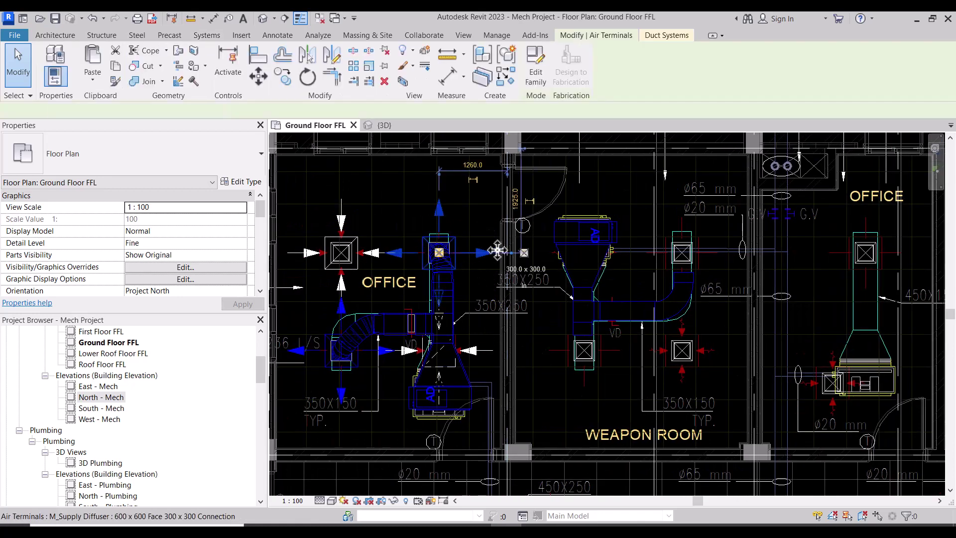
left_click(503, 79)
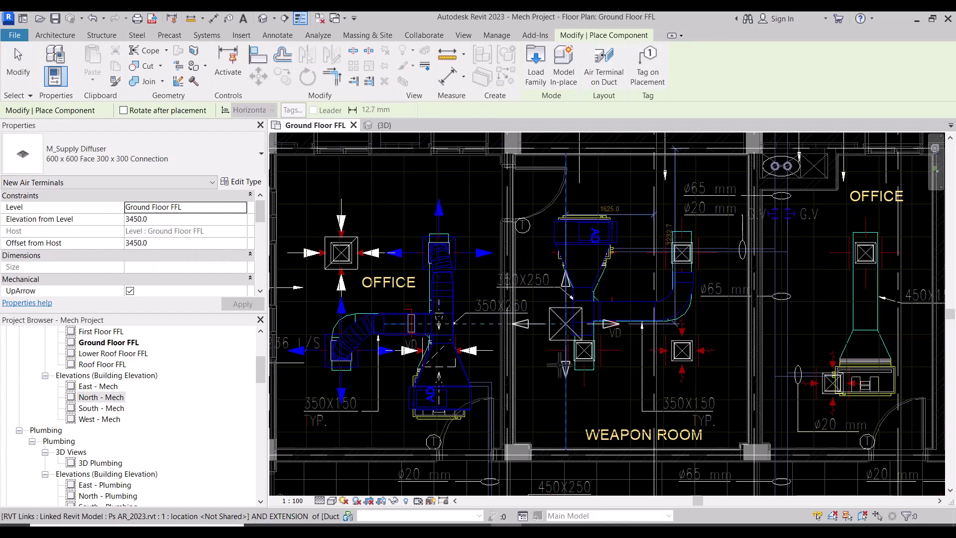
scroll(592, 344, "up", 6)
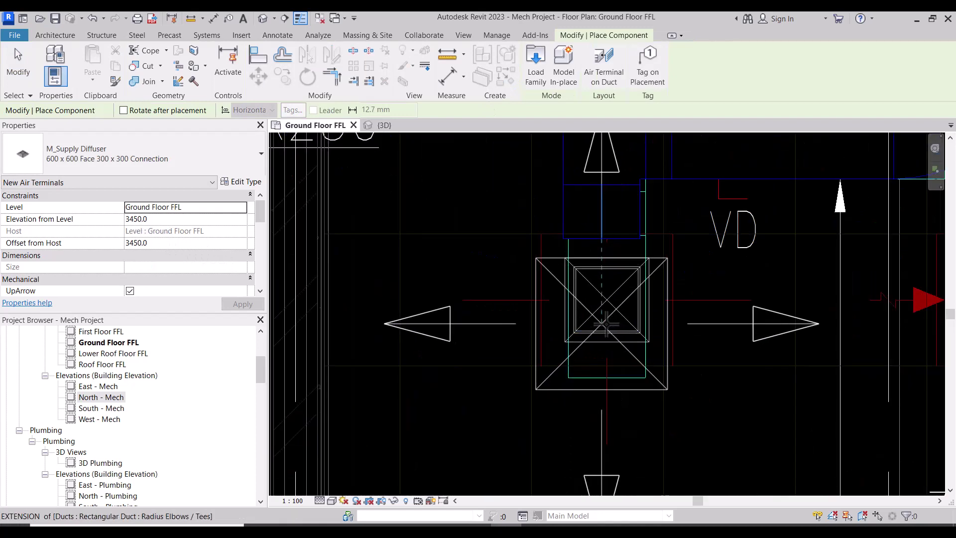
scroll(575, 359, "down", 5)
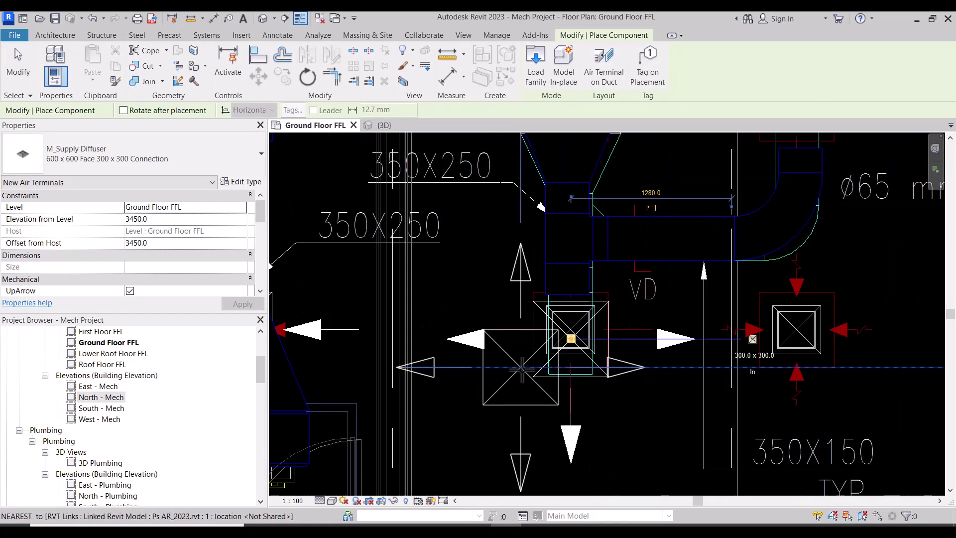
scroll(549, 352, "up", 8)
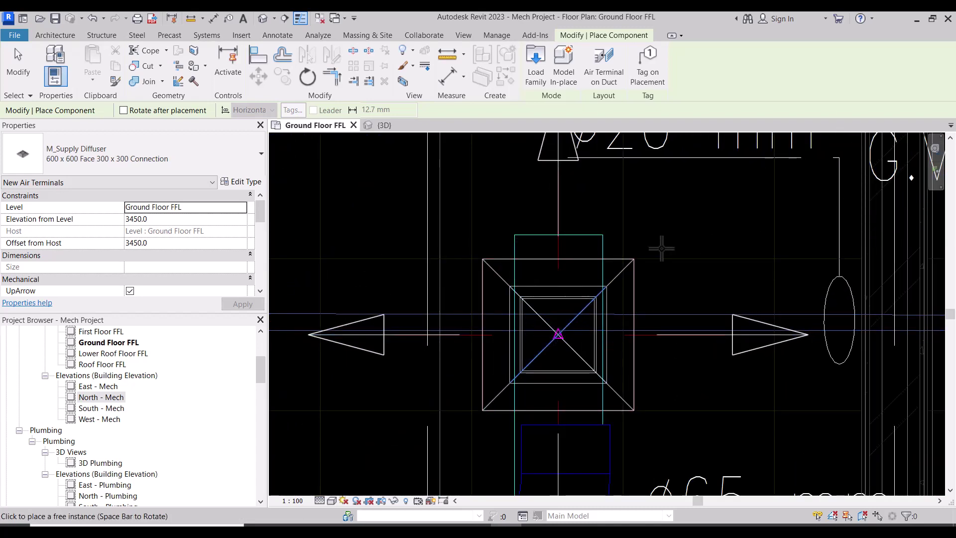
scroll(558, 335, "down", 6)
scroll(633, 399, "up", 4)
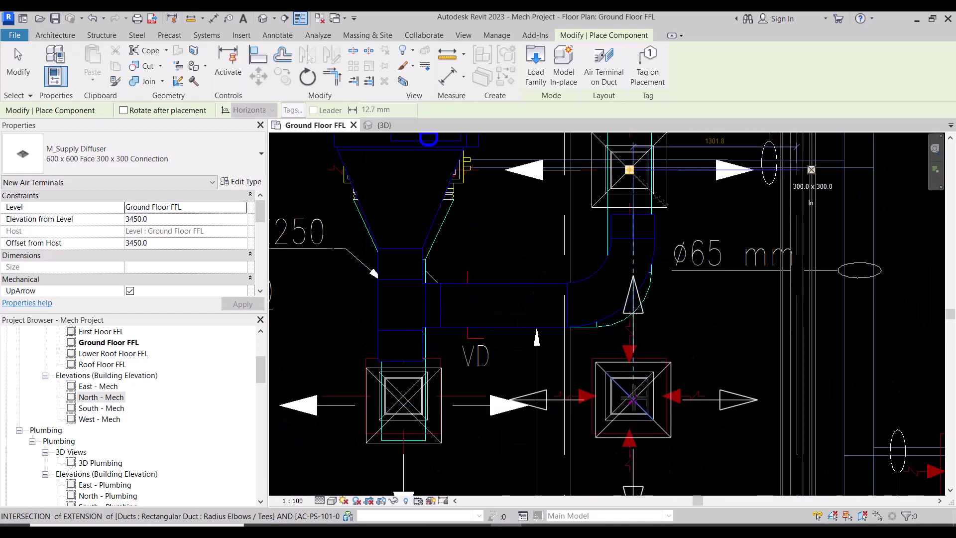
left_click(633, 399)
scroll(425, 351, "down", 5)
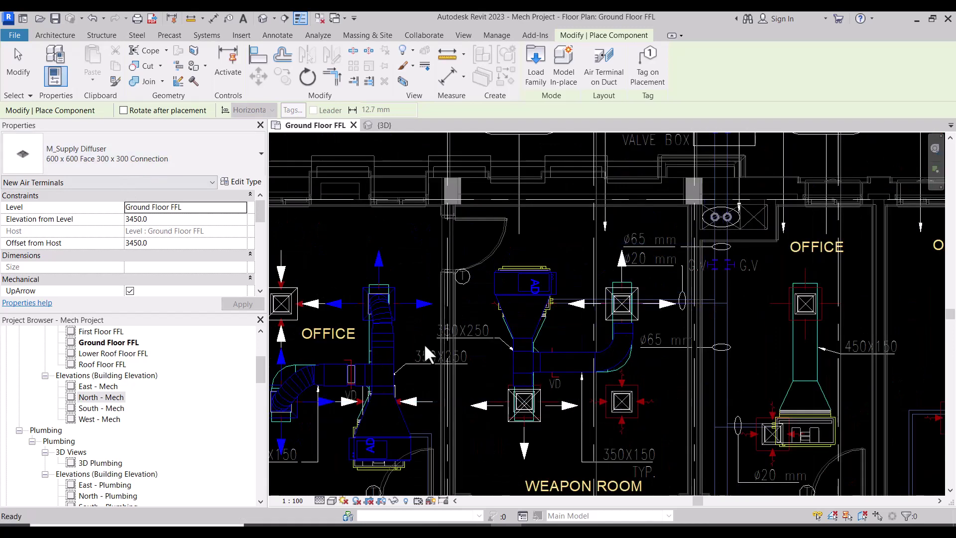
key("Escape")
key("Escape")
Place a similar M_Return Diffuser 600×600 over the lower-right grille.
left_click(297, 283)
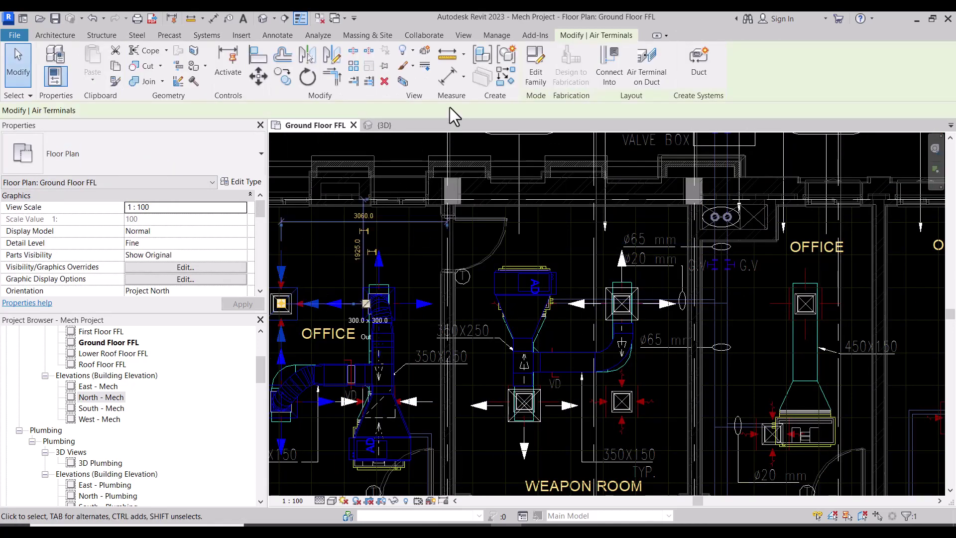
left_click(504, 86)
scroll(621, 401, "up", 5)
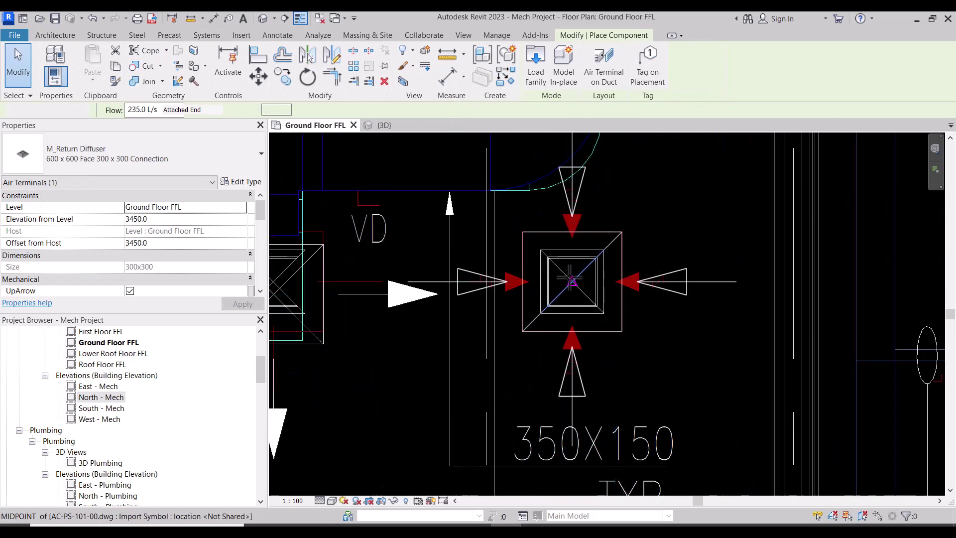
left_click(572, 282)
scroll(643, 401, "down", 5)
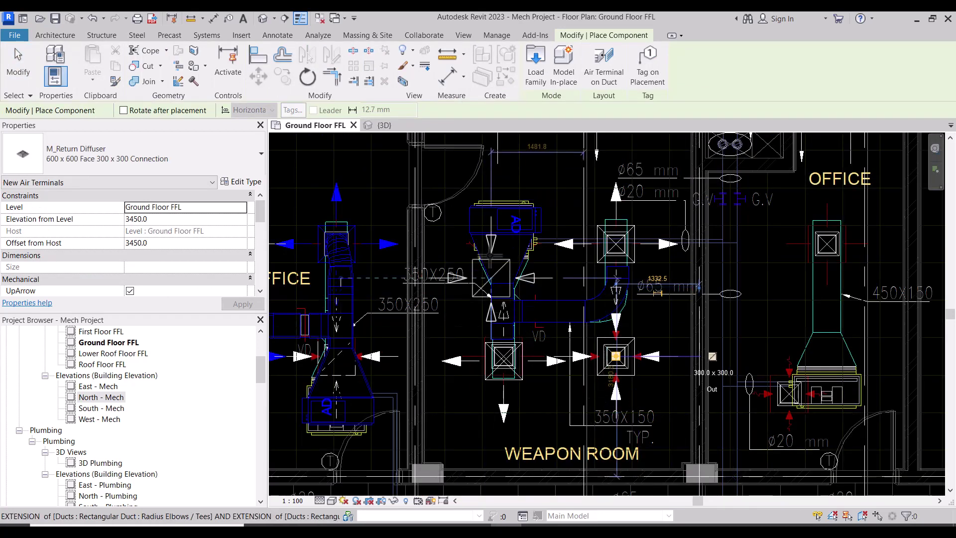
scroll(490, 257, "up", 5)
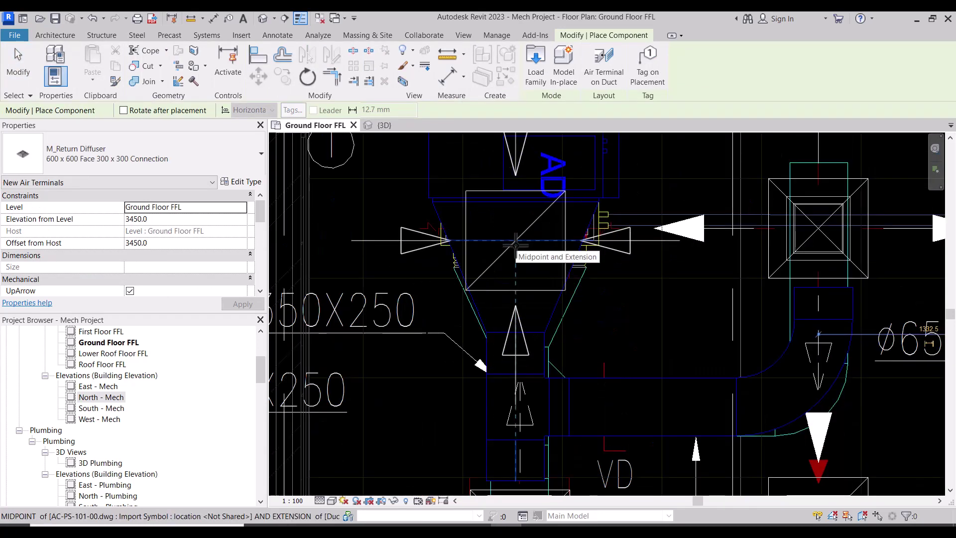
key("Escape")
key("Escape")
scroll(503, 249, "down", 3)
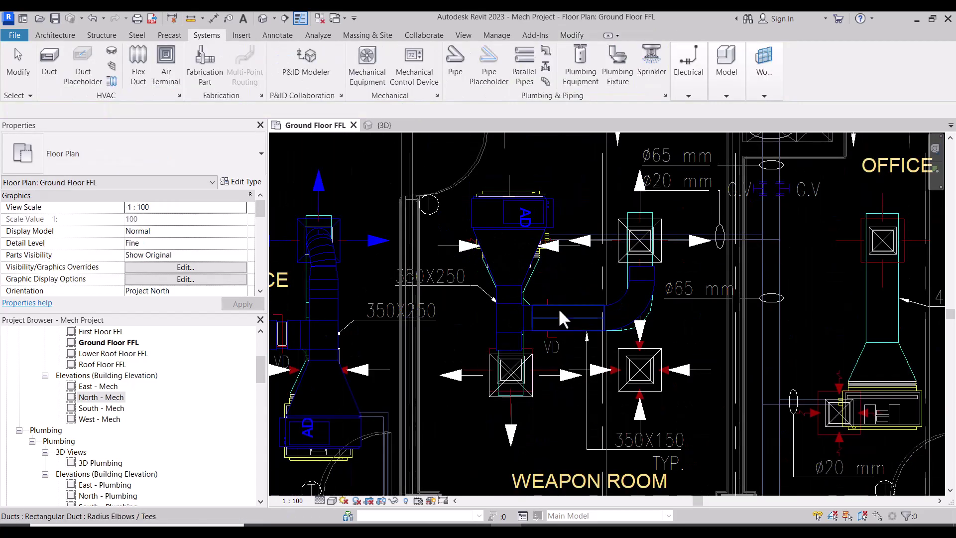
scroll(662, 298, "down", 2)
scroll(627, 216, "up", 4)
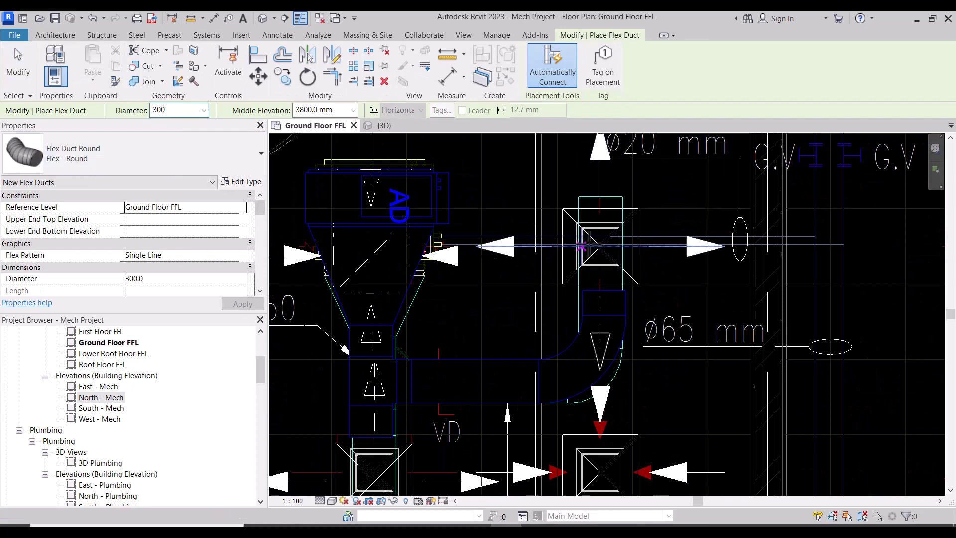
Connect flex ducts from the rectangular duct ends to the diffusers.
scroll(612, 264, "up", 2)
left_click(594, 313)
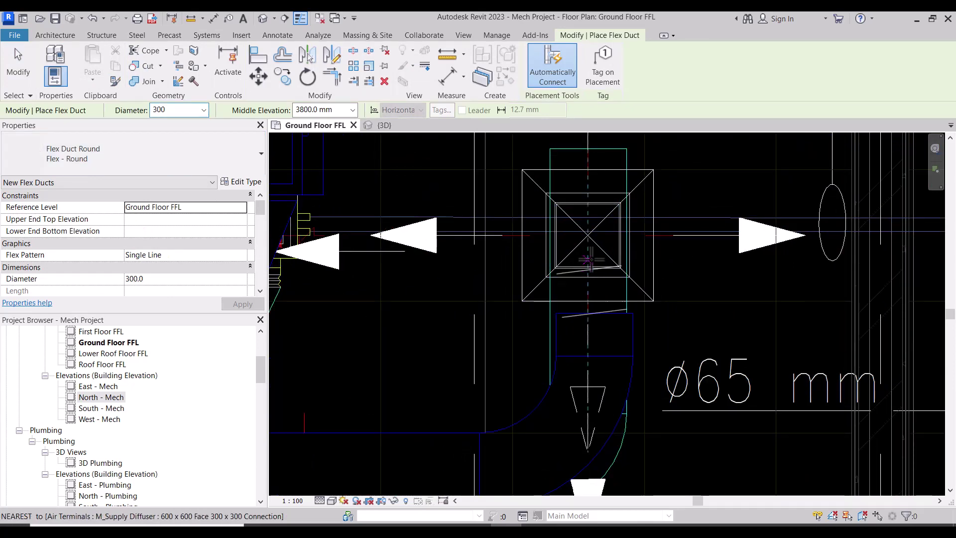
left_click(588, 235)
scroll(588, 236, "down", 3)
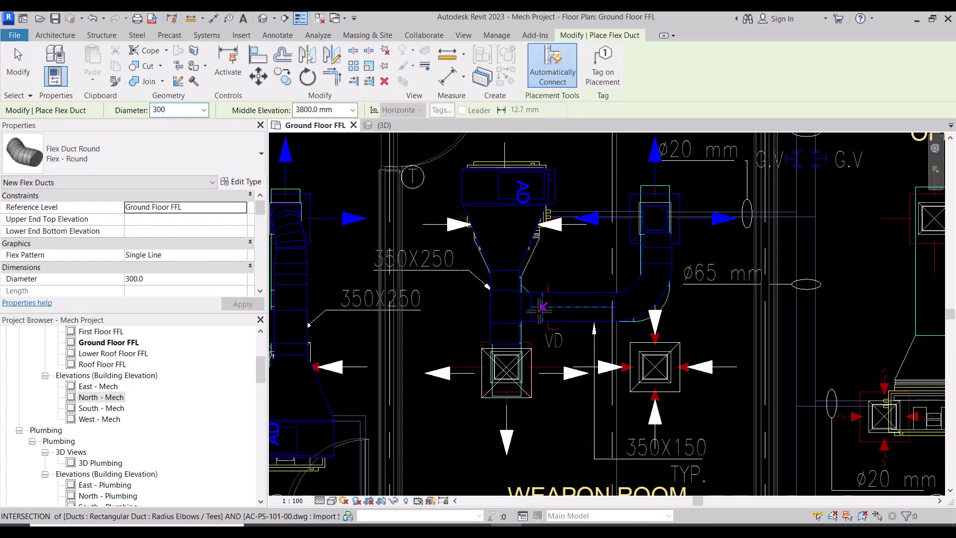
scroll(458, 386, "up", 4)
left_click(458, 387)
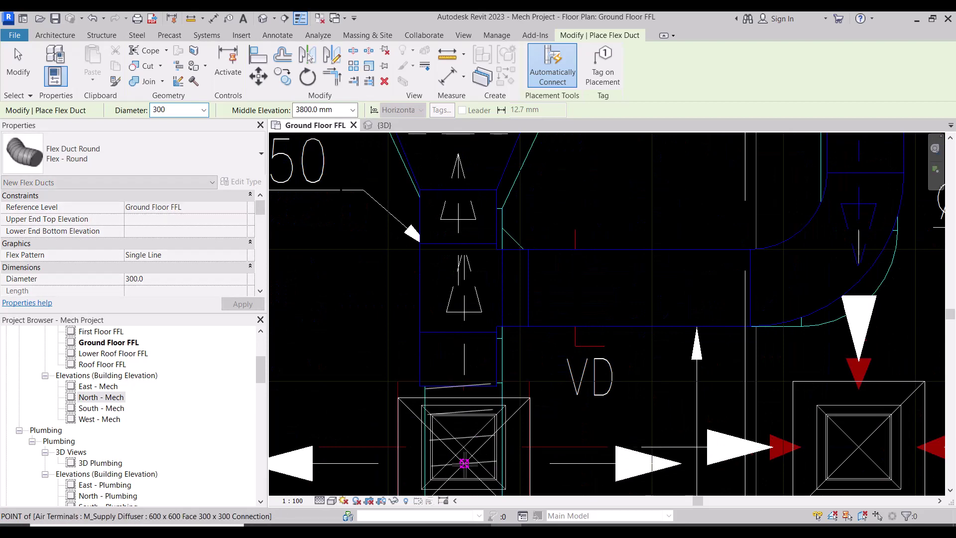
left_click(504, 343)
key("Escape")
key("Escape")
scroll(503, 330, "down", 5)
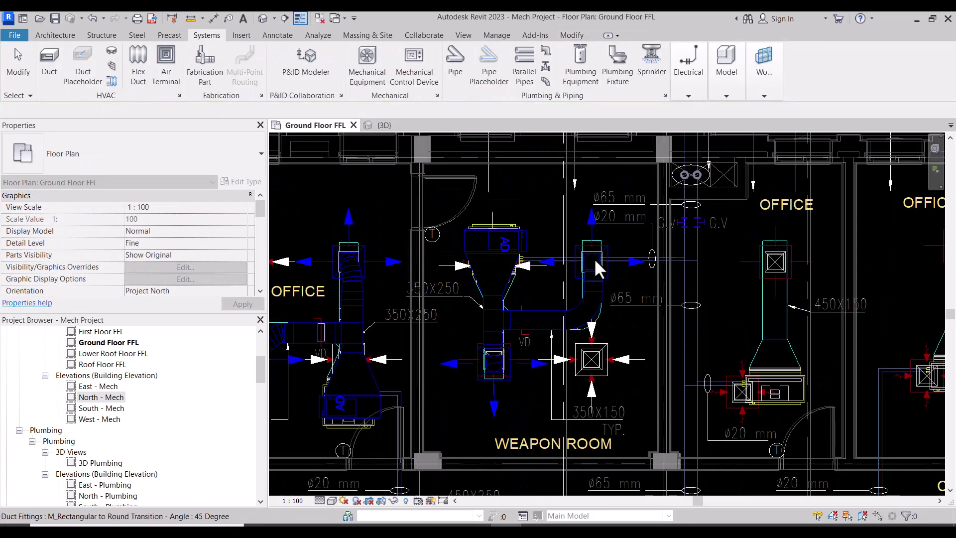
scroll(593, 234, "up", 3)
Select the air terminal at the tee, then switch to the {3D} view.
left_click(589, 239)
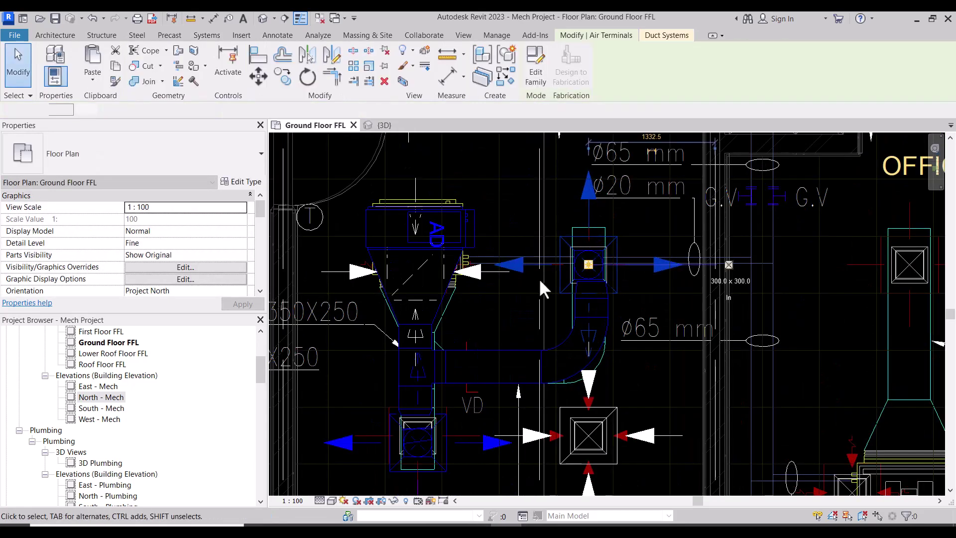
scroll(478, 445, "up", 2)
scroll(489, 371, "down", 4)
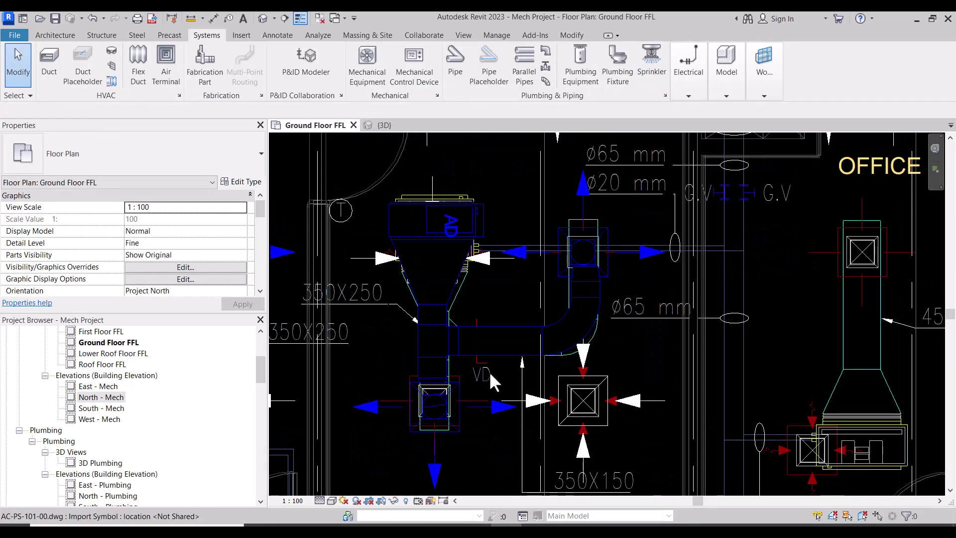
scroll(514, 301, "down", 3)
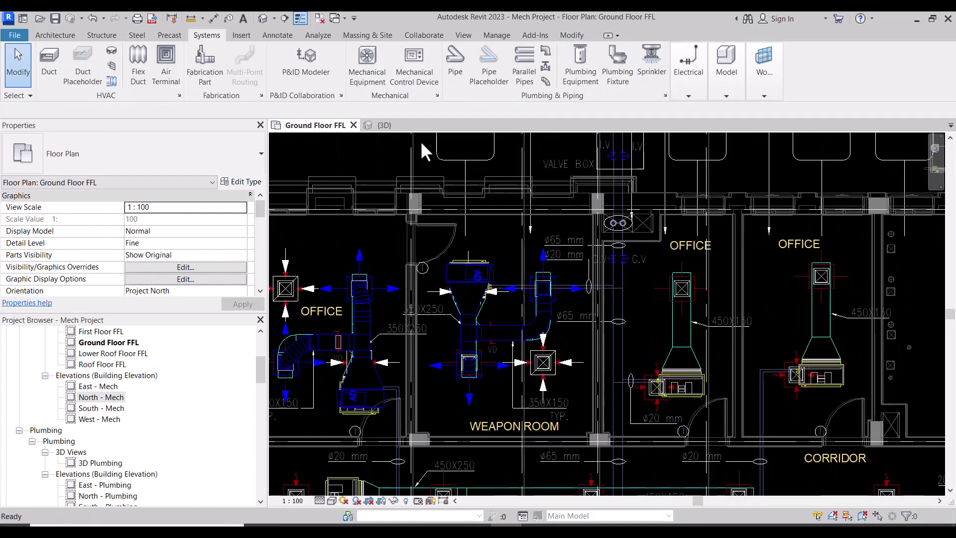
left_click(387, 129)
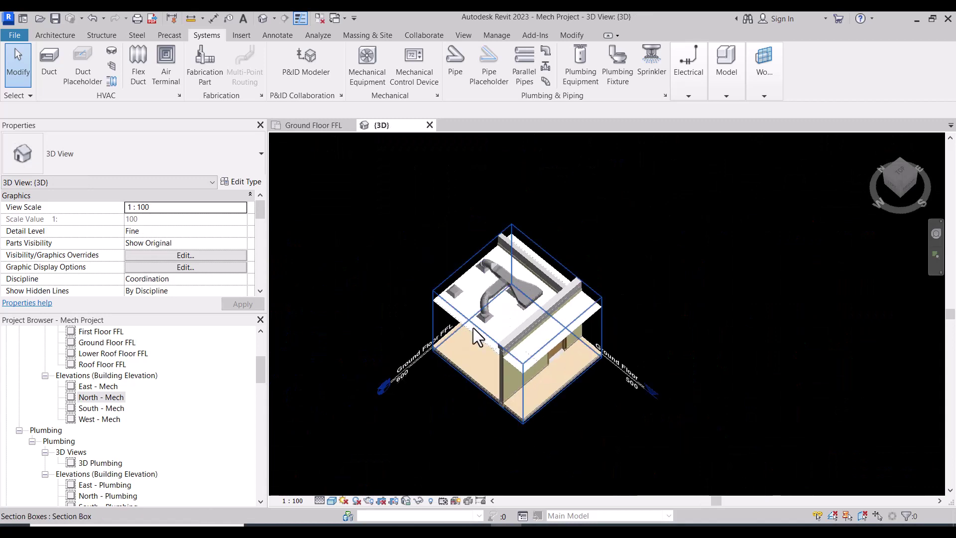
Widen and raise the 3D section box, orbiting to inspect both duct runs from above.
left_click(473, 328)
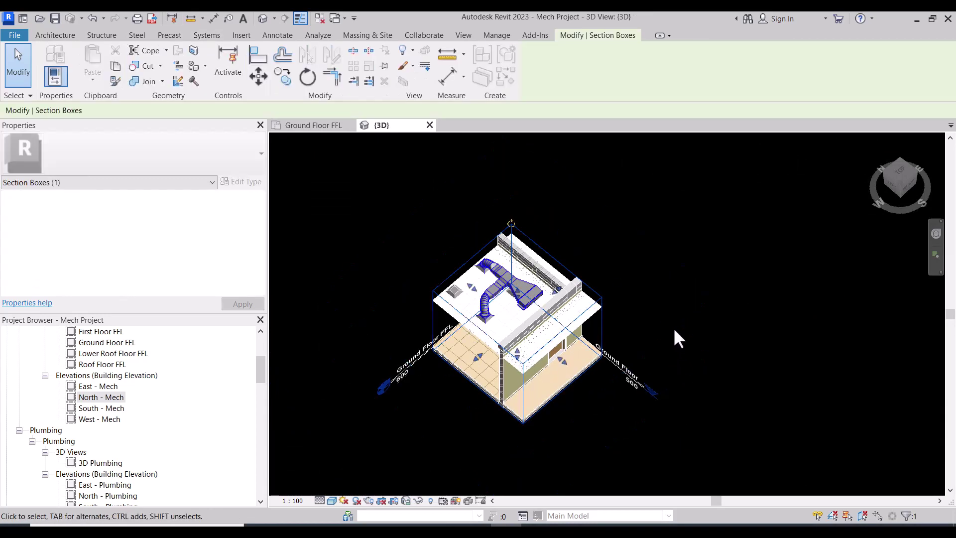
middle_click_drag(675, 331, 593, 328, "shift")
left_click_drag(575, 319, 751, 325)
scroll(619, 245, "up", 5)
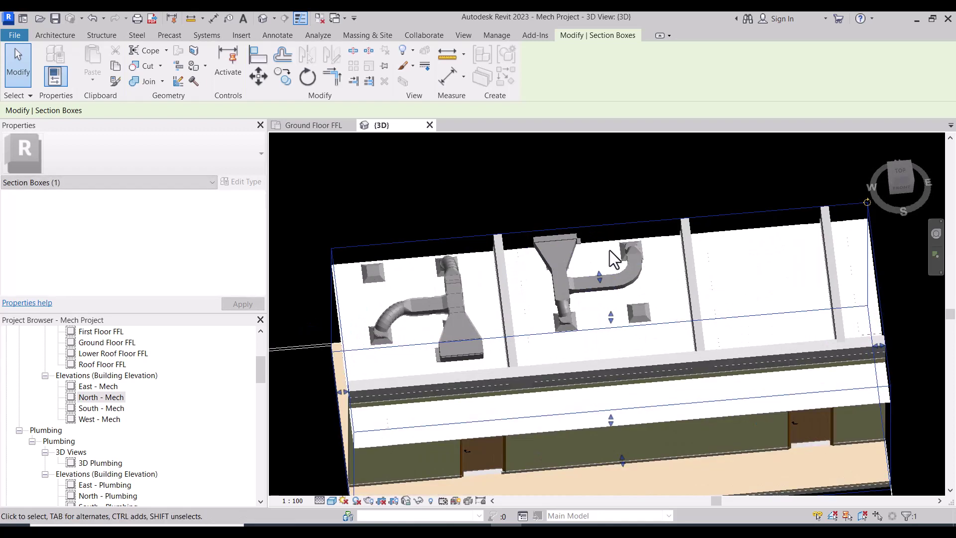
left_click_drag(601, 277, 587, 196)
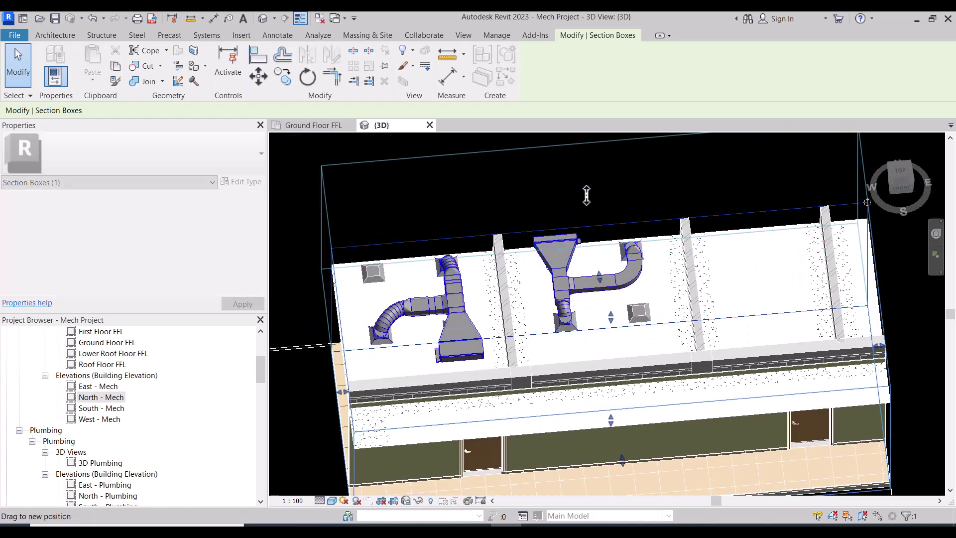
middle_click_drag(555, 358, 573, 306, "shift")
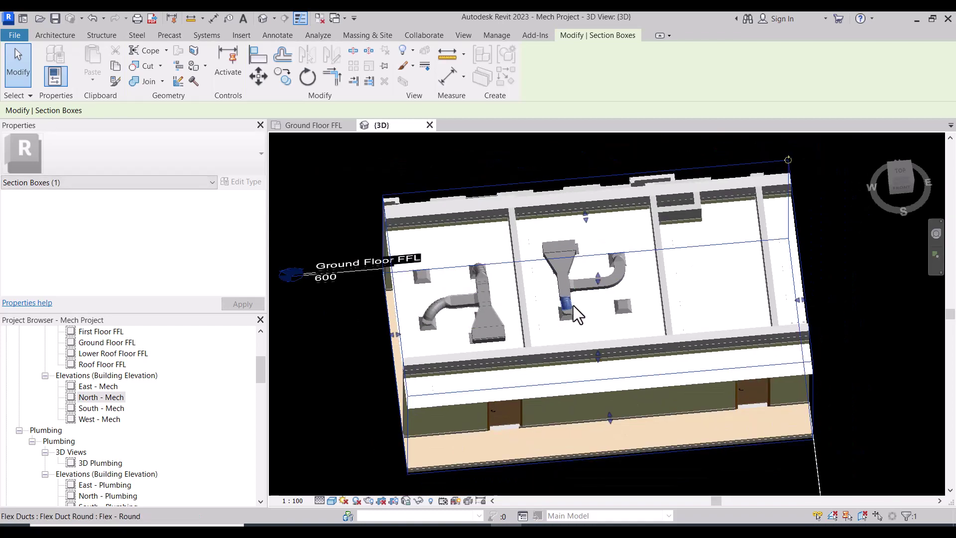
scroll(573, 306, "up", 3)
middle_click_drag(571, 357, 528, 302, "shift")
scroll(527, 302, "down", 3)
left_click(329, 125)
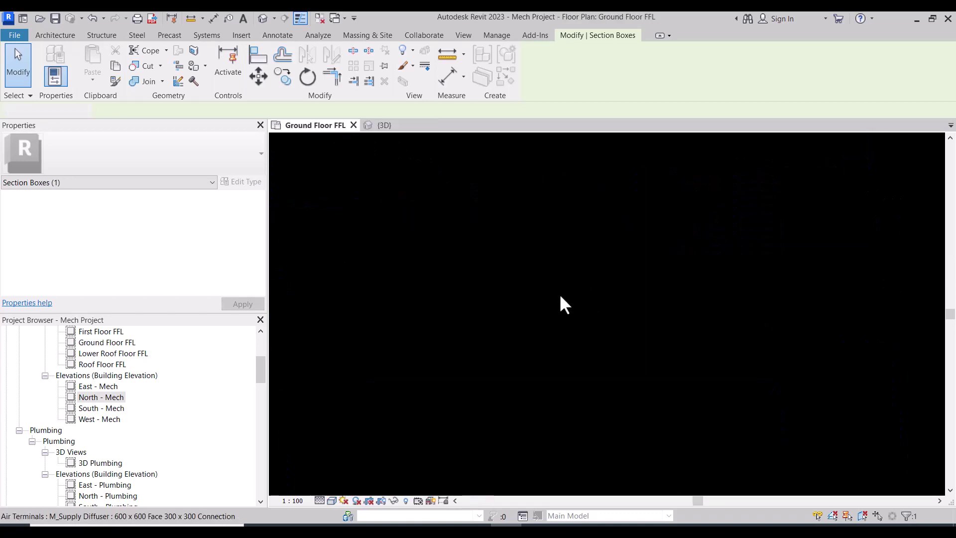
scroll(559, 291, "up", 2)
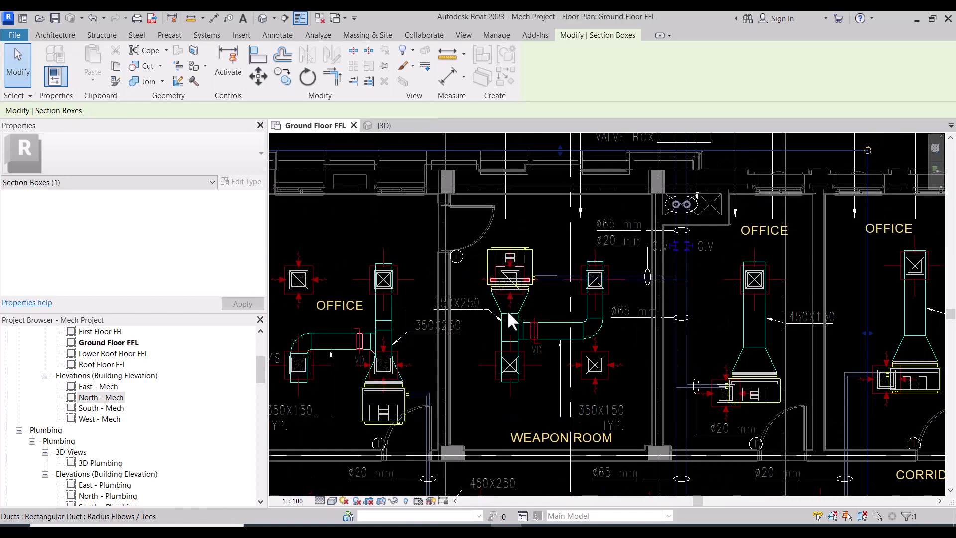
key("Escape")
scroll(538, 326, "up", 2)
scroll(526, 336, "down", 2)
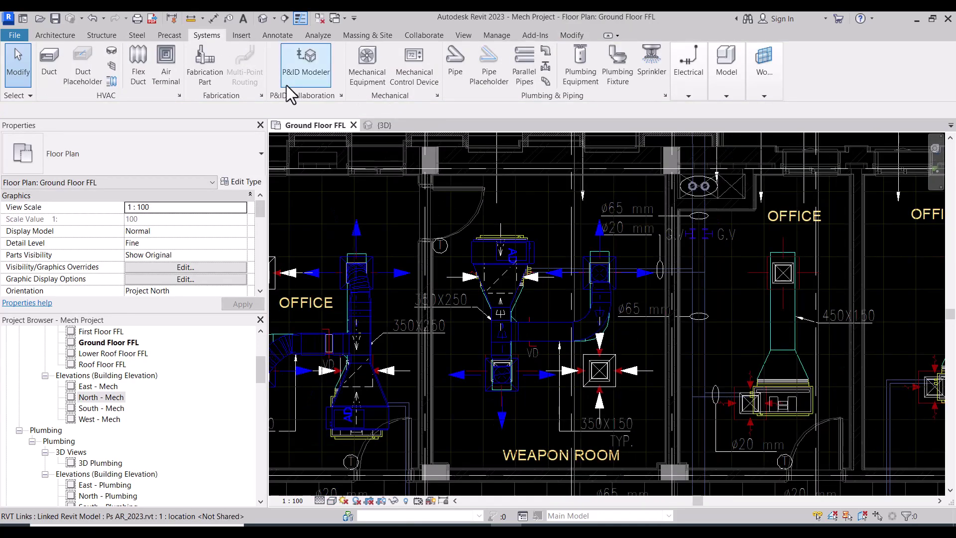
left_click(113, 65)
scroll(526, 326, "up", 2)
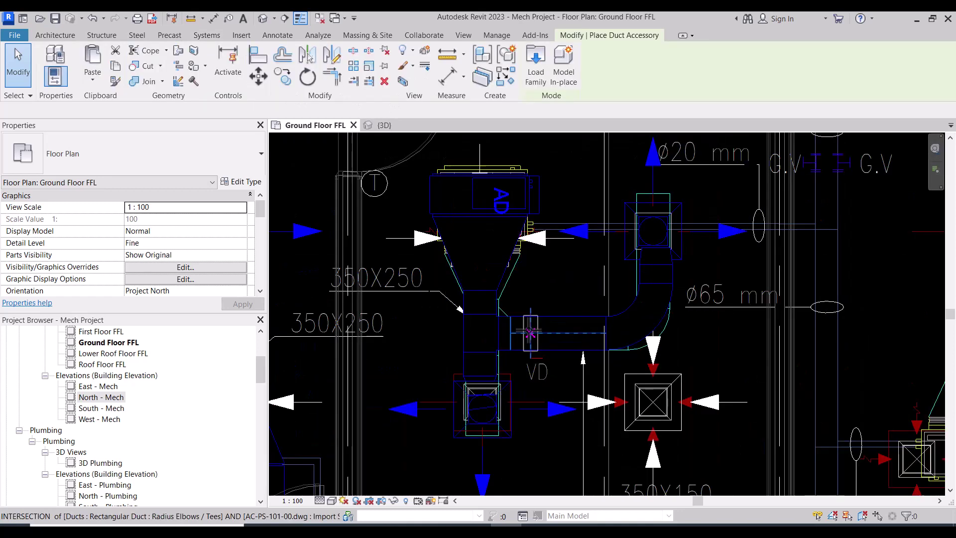
key("Escape")
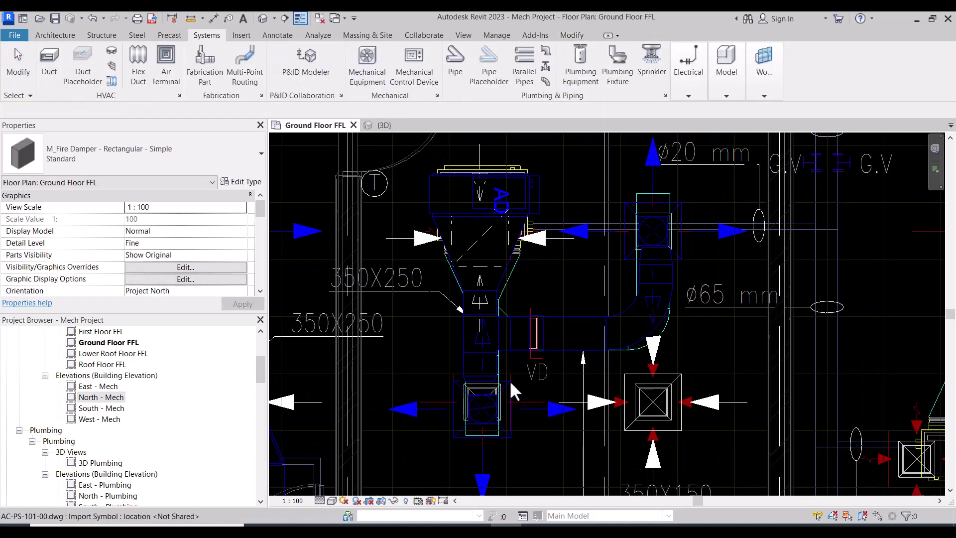
scroll(528, 359, "up", 3)
scroll(498, 274, "down", 5)
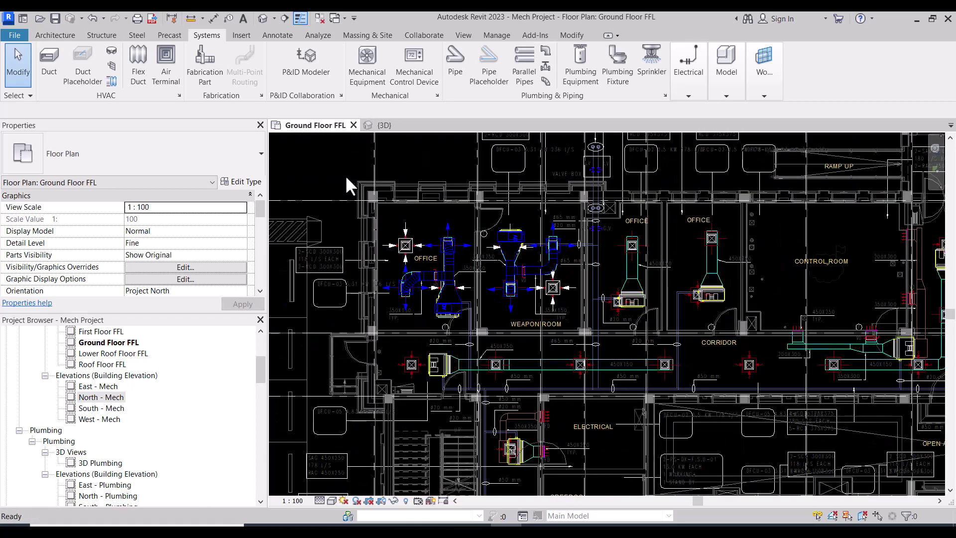
left_click_drag(321, 157, 477, 226)
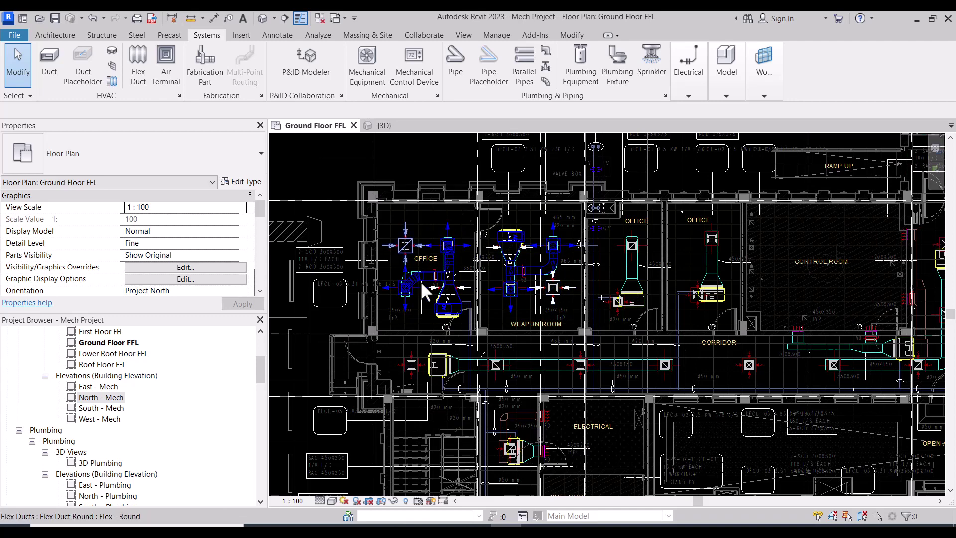
scroll(453, 264, "up", 3)
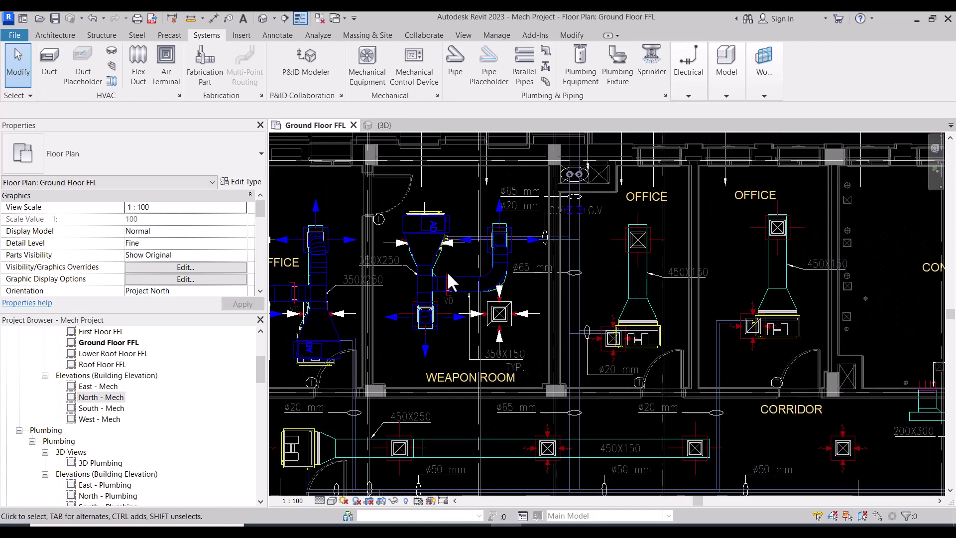
scroll(474, 273, "down", 3)
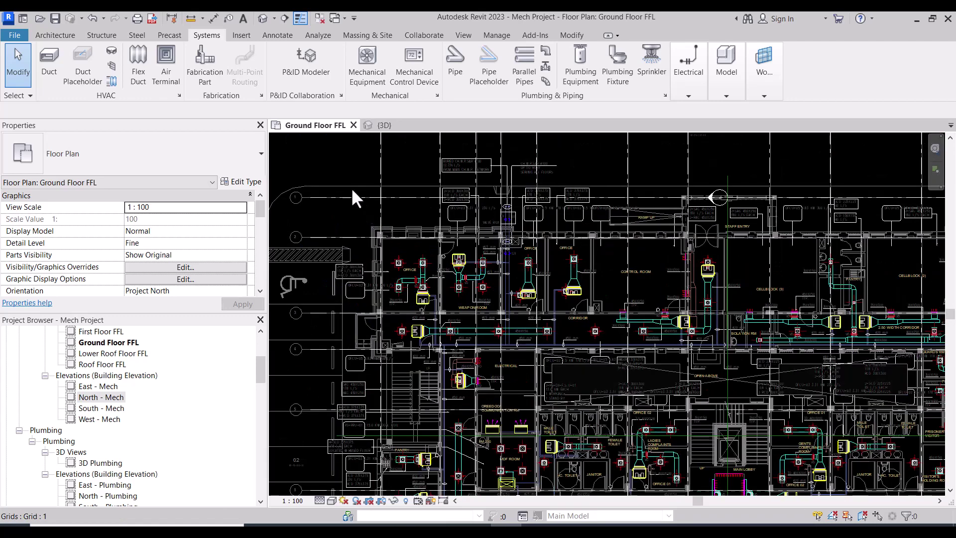
middle_click(346, 169)
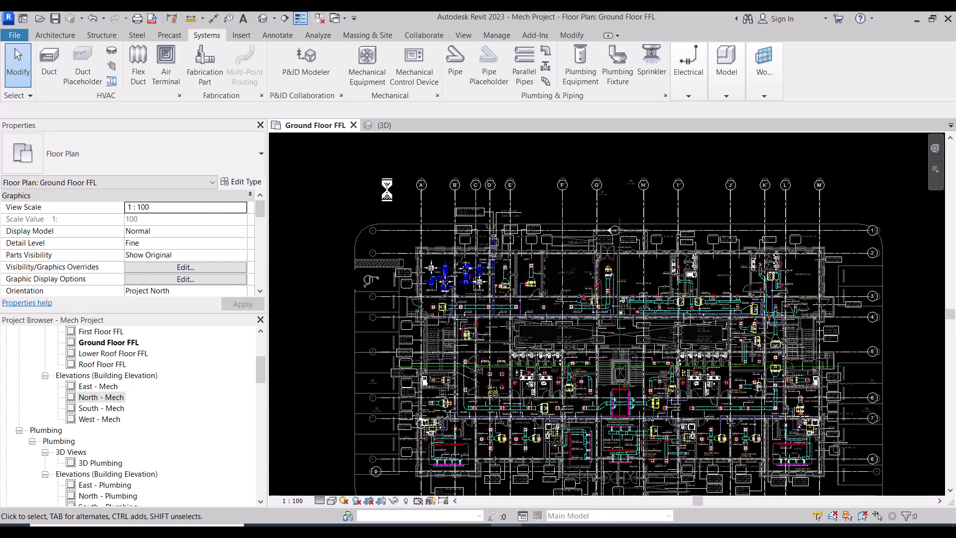
scroll(498, 290, "up", 5)
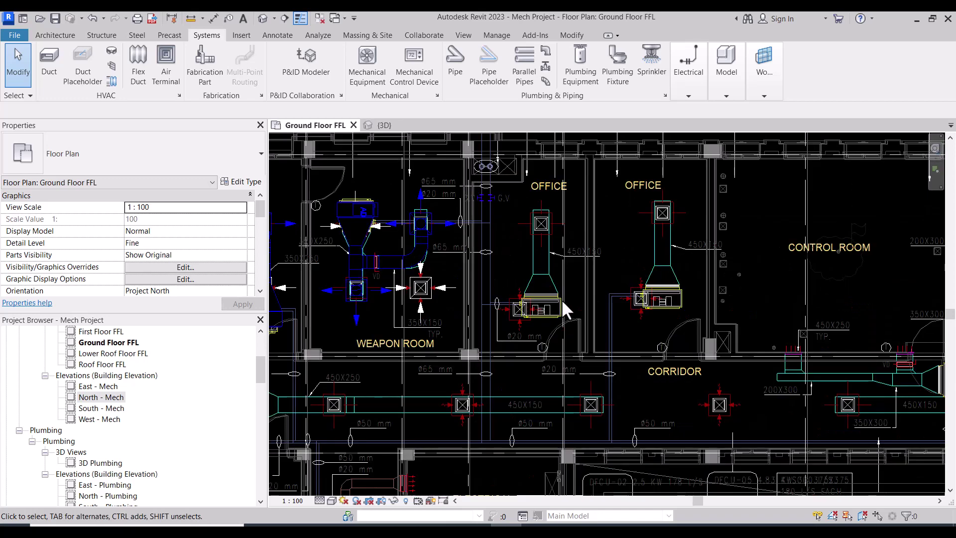
scroll(518, 277, "up", 3)
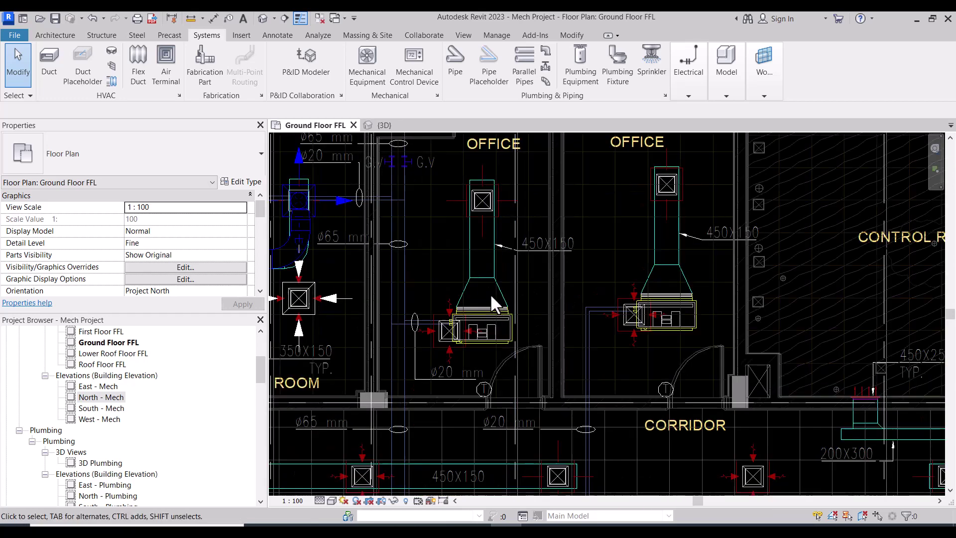
scroll(433, 299, "down", 2)
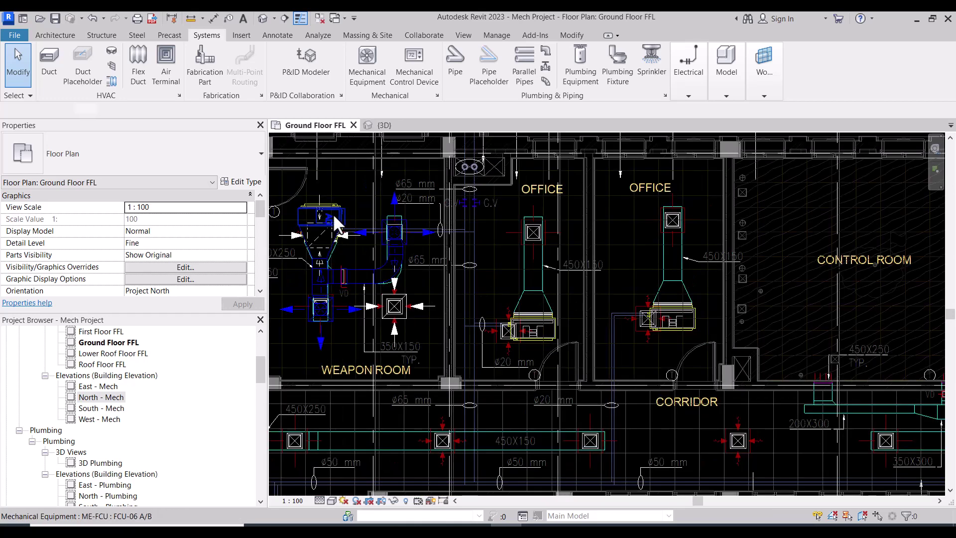
Place another FCU-06 A/B fan coil unit in the left office using CS (Create Similar).
left_click(546, 356)
scroll(546, 355, "up", 2)
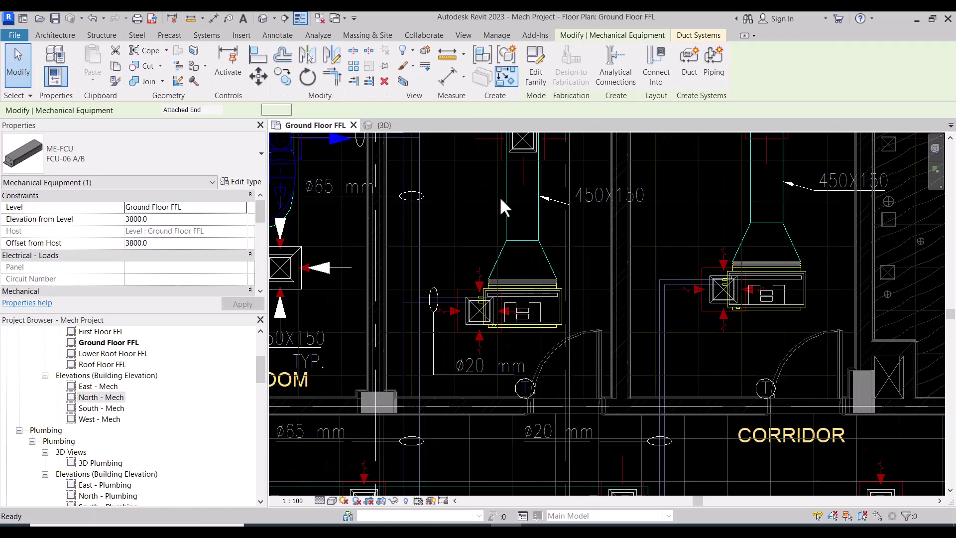
key("c")
key("s")
scroll(523, 305, "up", 1)
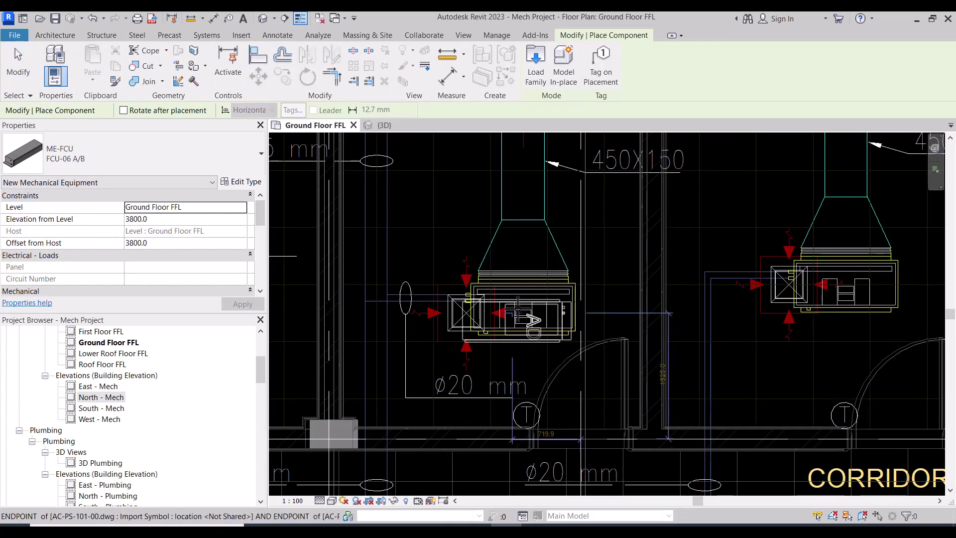
left_click(520, 313)
key("Escape")
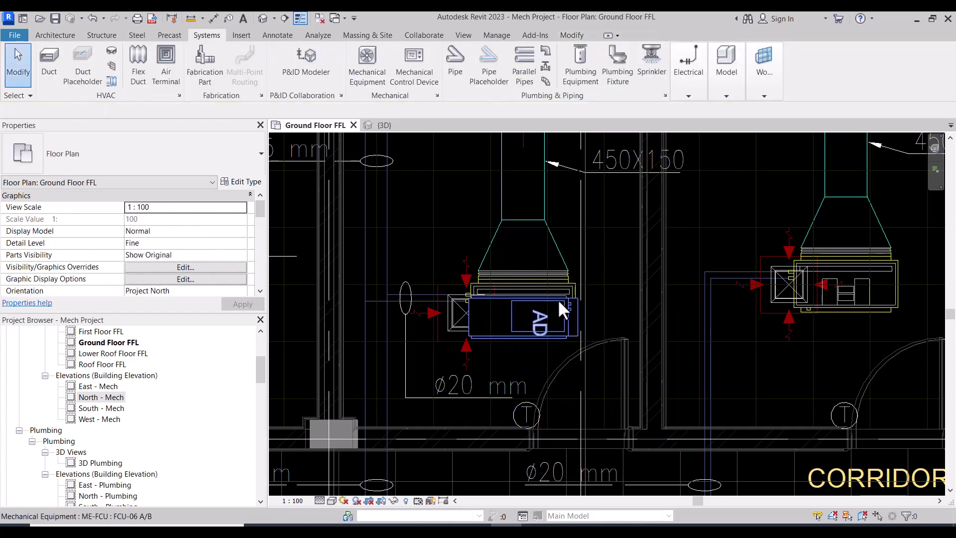
Turn the new unit 180° and nudge it into position below the supply duct.
left_click(558, 300)
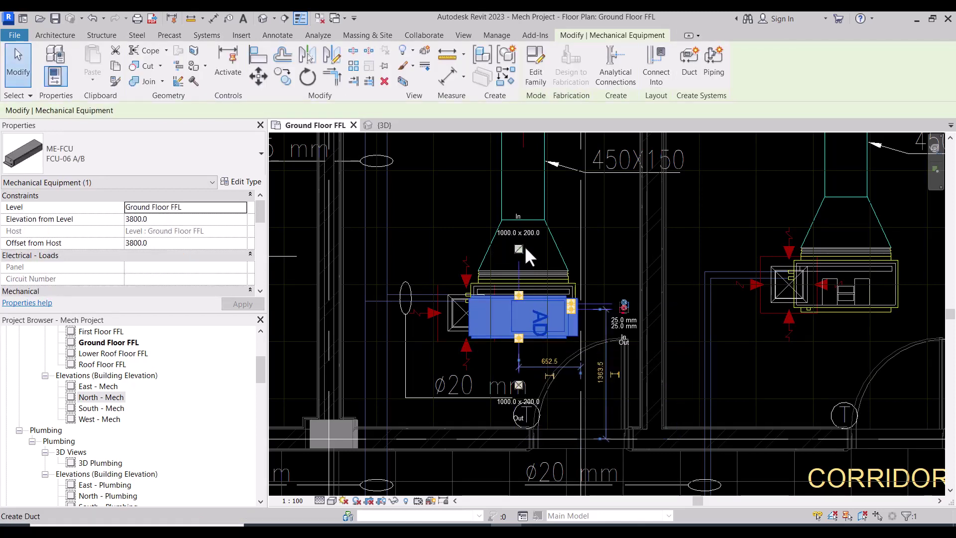
key("space")
key("space")
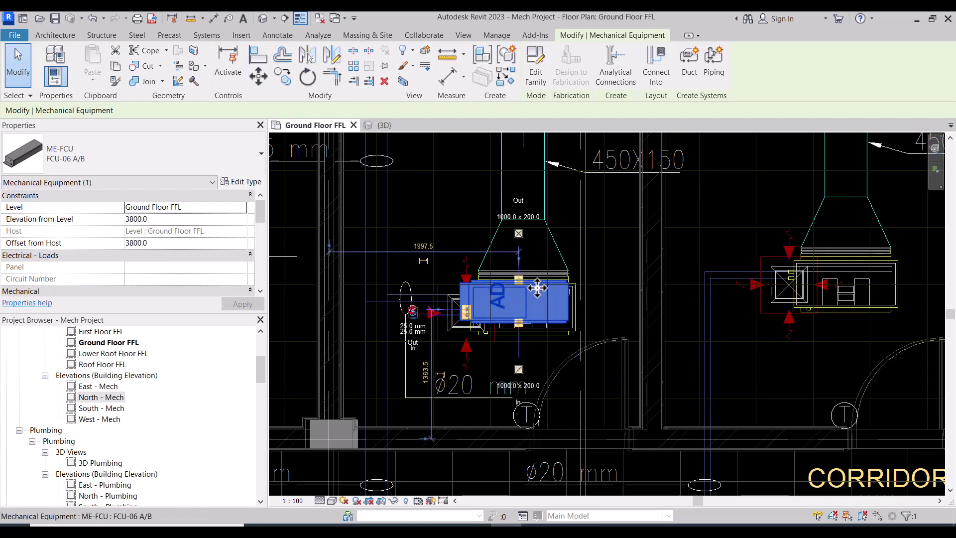
mouse_move(538, 287)
left_mouse_down()
mouse_move(542, 297)
mouse_move(538, 284)
left_mouse_up()
Start a duct from the unit's top connection, sized 450 wide by 150 high.
left_click(523, 236)
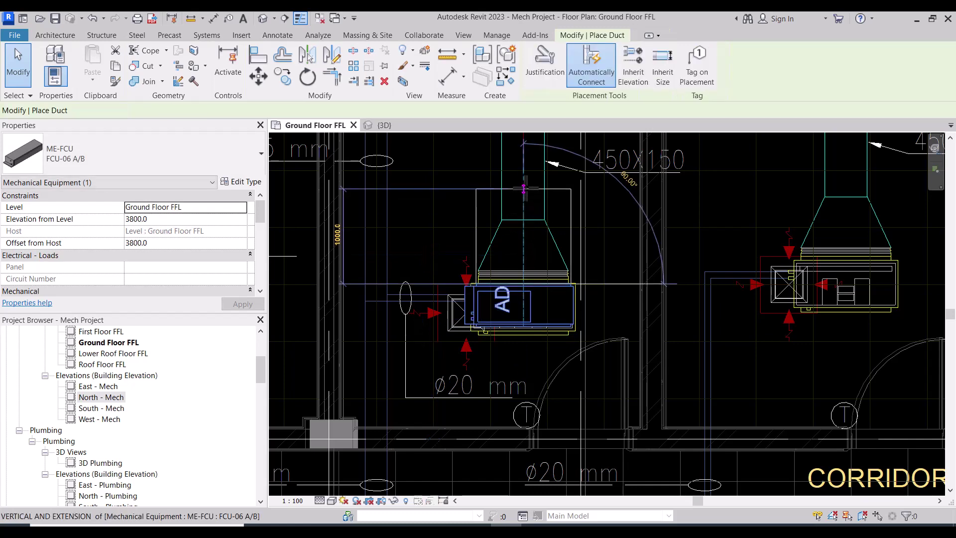
middle_click_drag(523, 189, 522, 283)
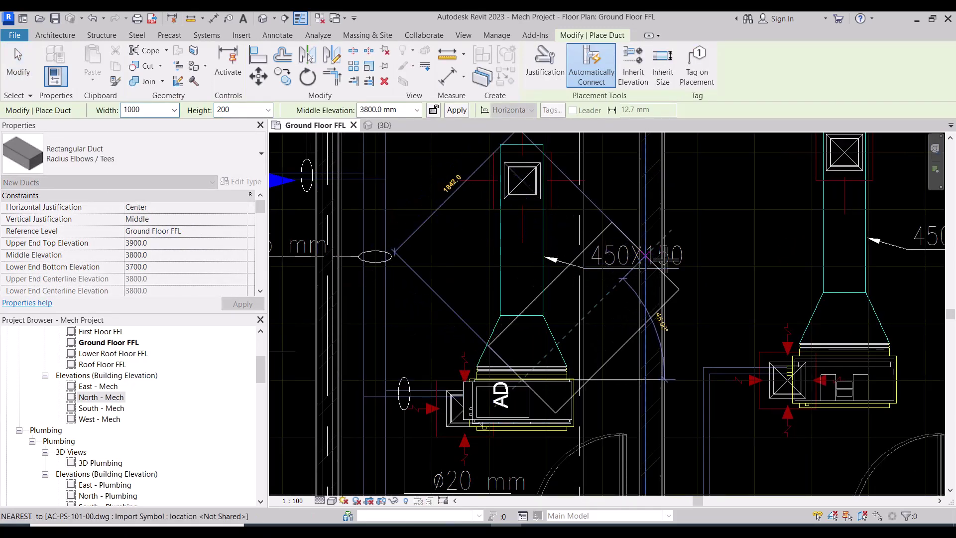
left_click(174, 109)
scroll(140, 151, "up", 5)
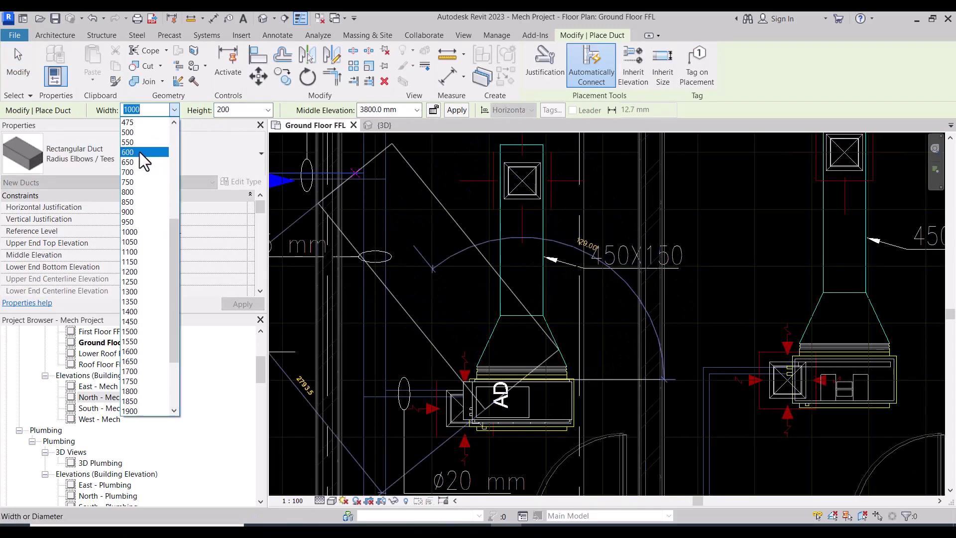
scroll(139, 150, "up", 2)
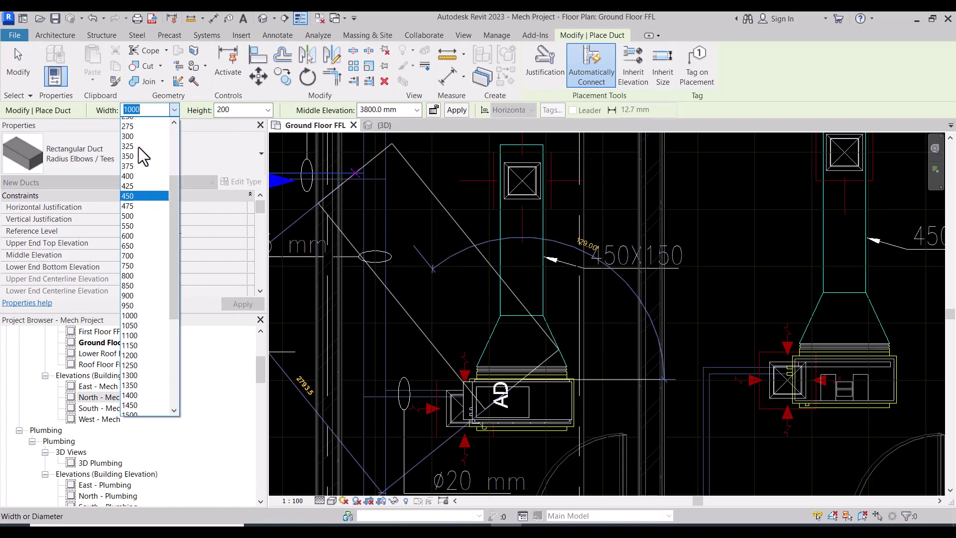
left_click(142, 201)
left_click(268, 109)
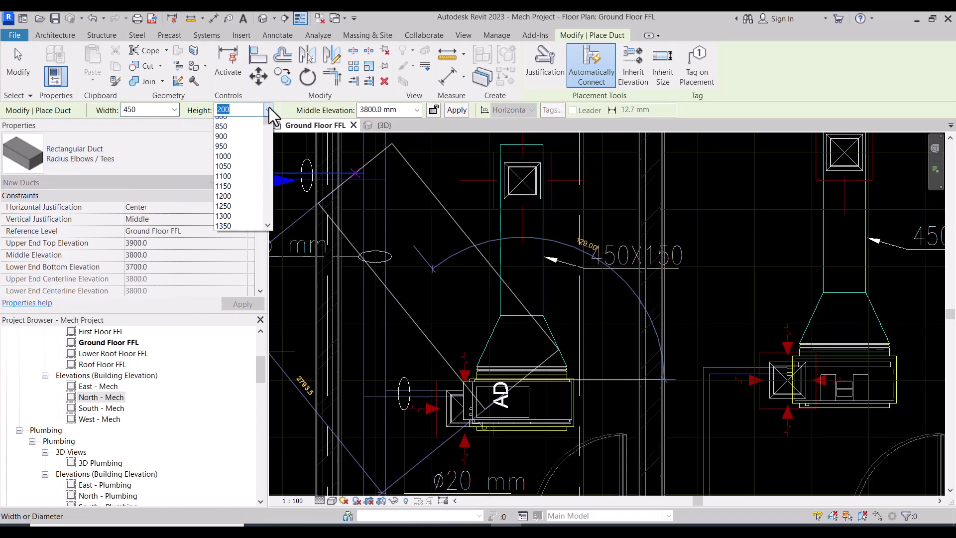
left_click(231, 132)
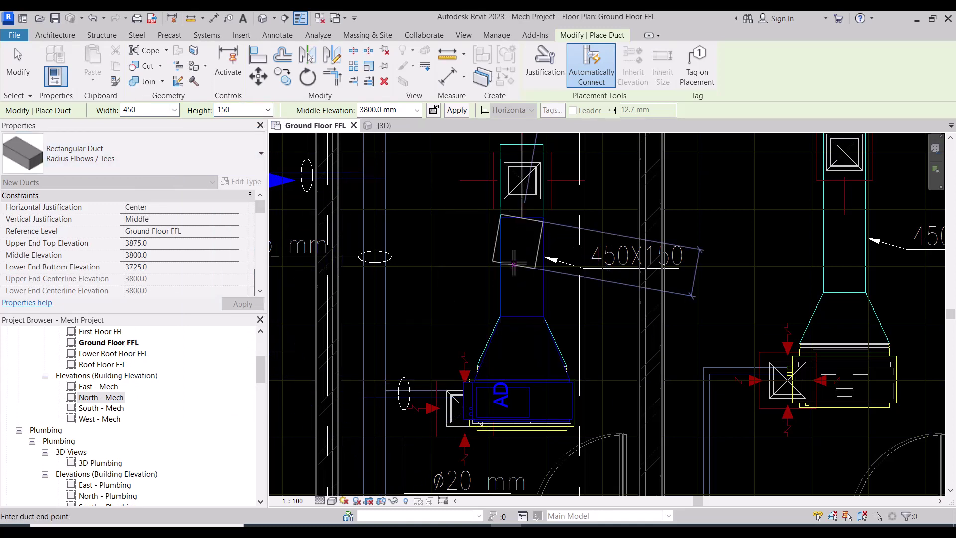
Draw the 450×150 duct up into the left office and finish the run.
middle_click_drag(538, 236, 527, 312)
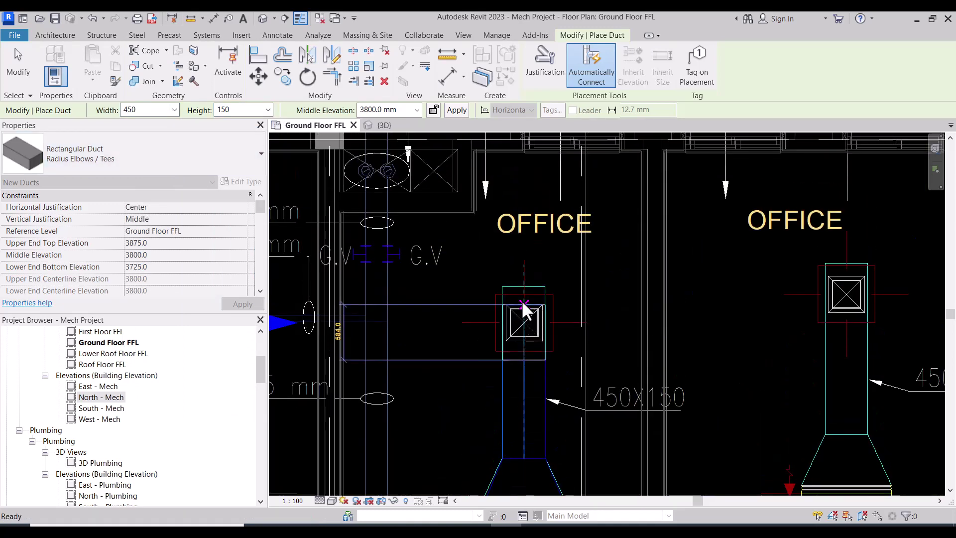
scroll(567, 291, "up", 4)
key("Escape")
key("Escape")
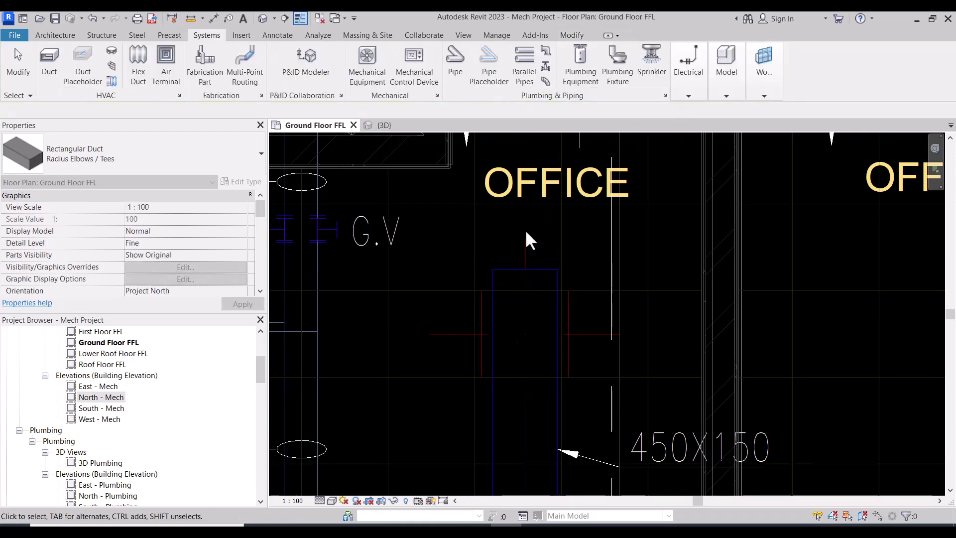
scroll(525, 229, "down", 4)
scroll(518, 274, "up", 3)
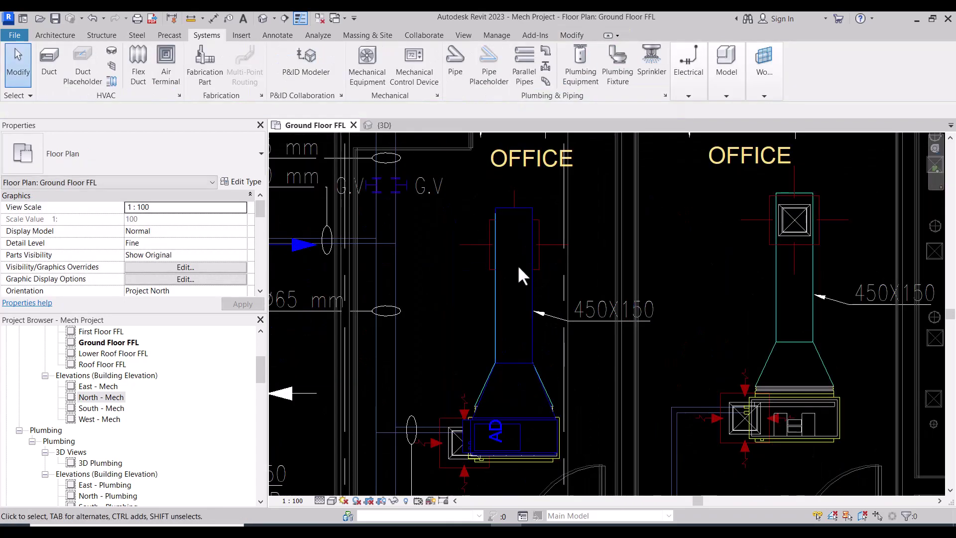
scroll(527, 271, "down", 4)
scroll(489, 277, "up", 5)
scroll(621, 316, "down", 4)
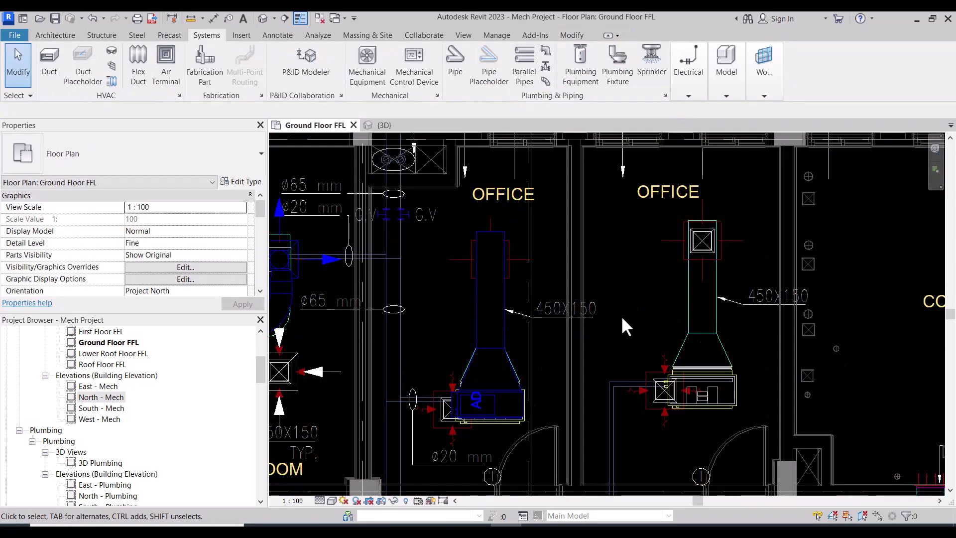
scroll(508, 284, "up", 4)
scroll(508, 269, "down", 3)
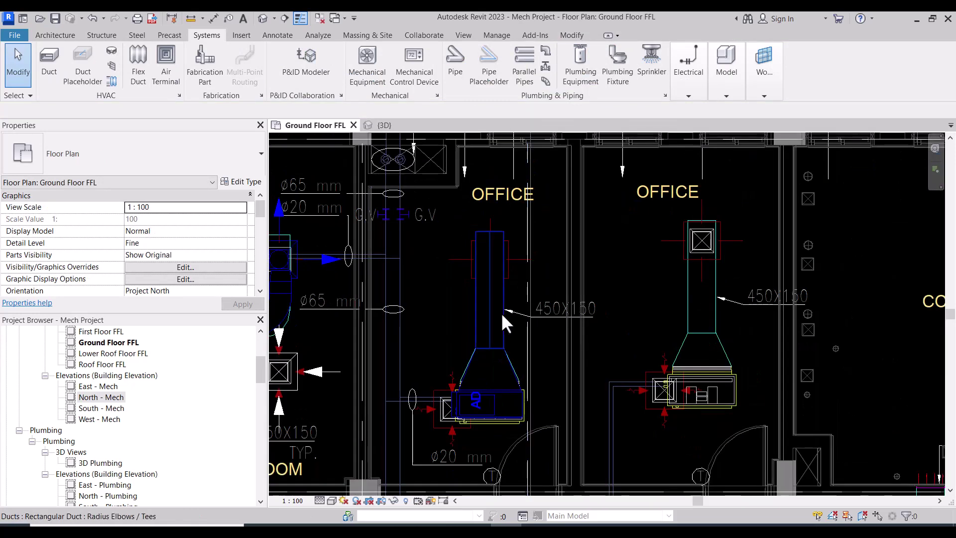
scroll(499, 206, "up", 5)
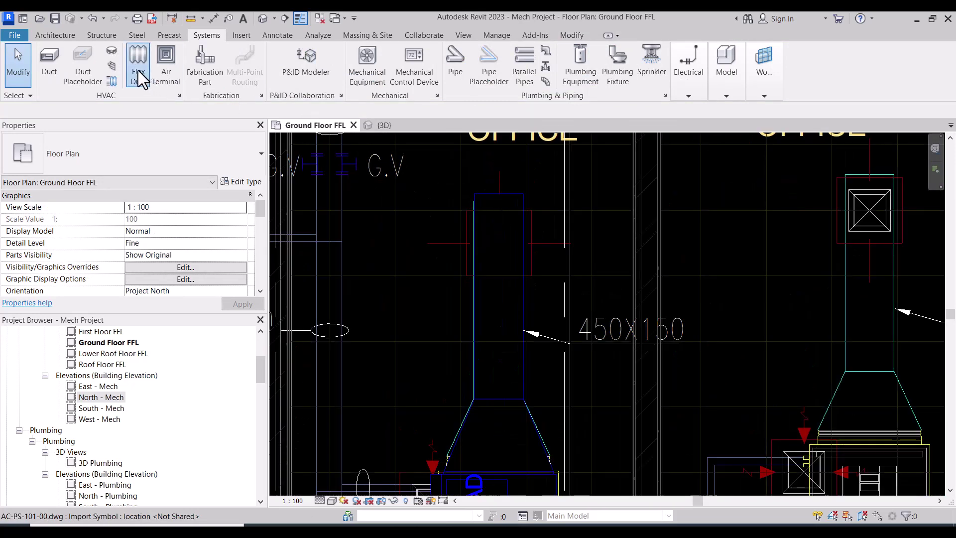
left_click(138, 70)
key("Escape")
left_click(181, 83)
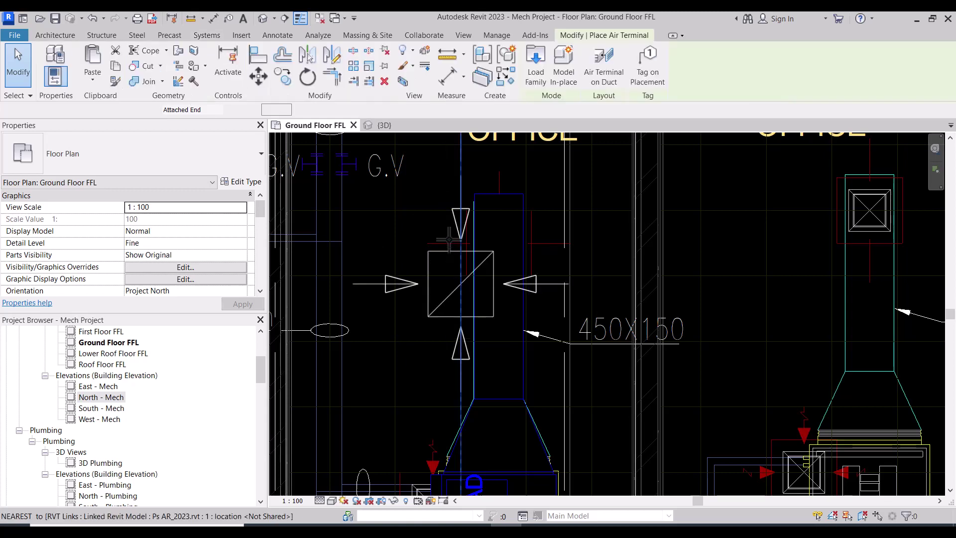
scroll(451, 159, "up", 2)
left_click(149, 220)
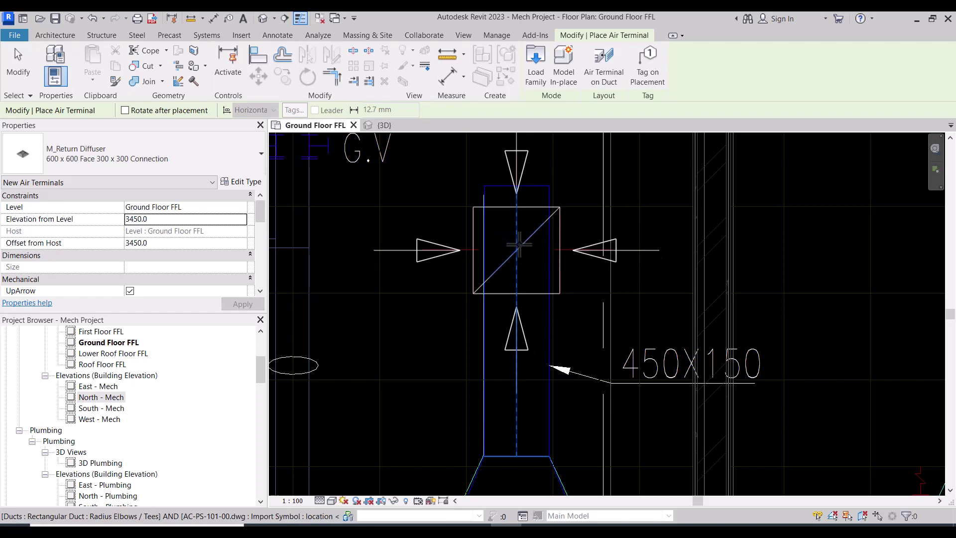
left_click(519, 244)
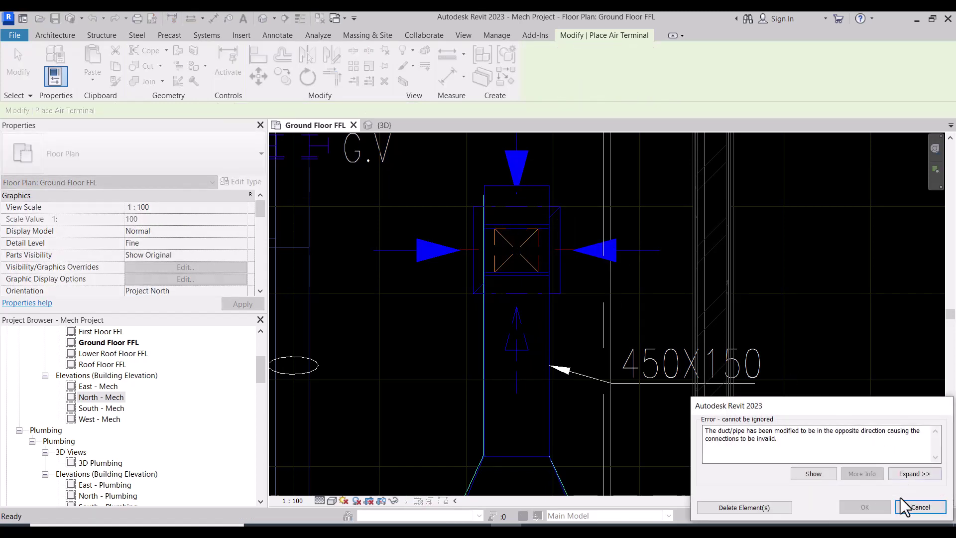
left_click(920, 507)
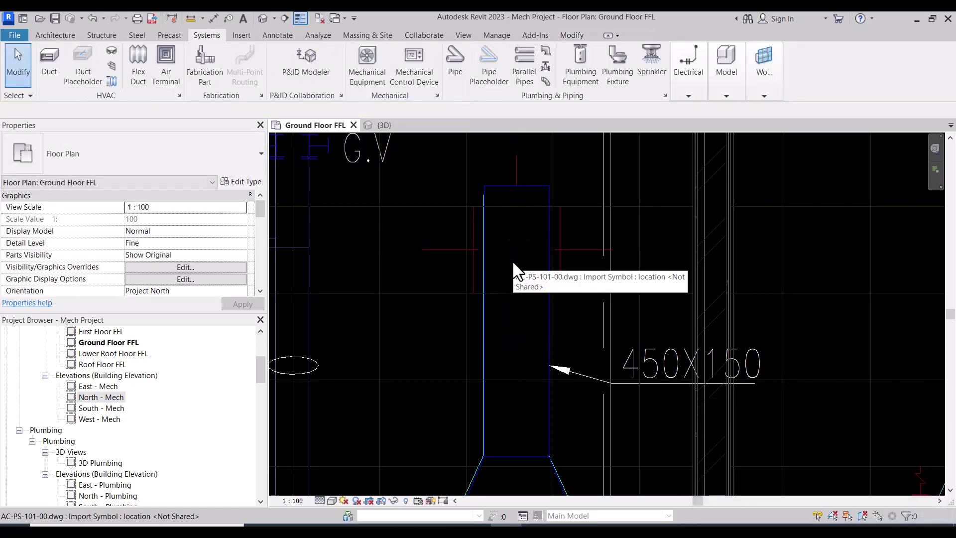
left_click(164, 69)
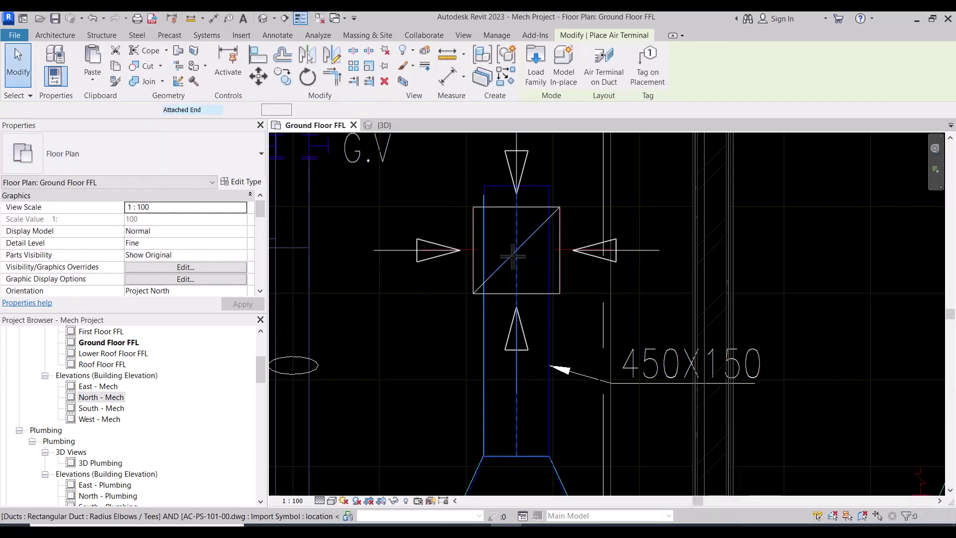
left_click(513, 257)
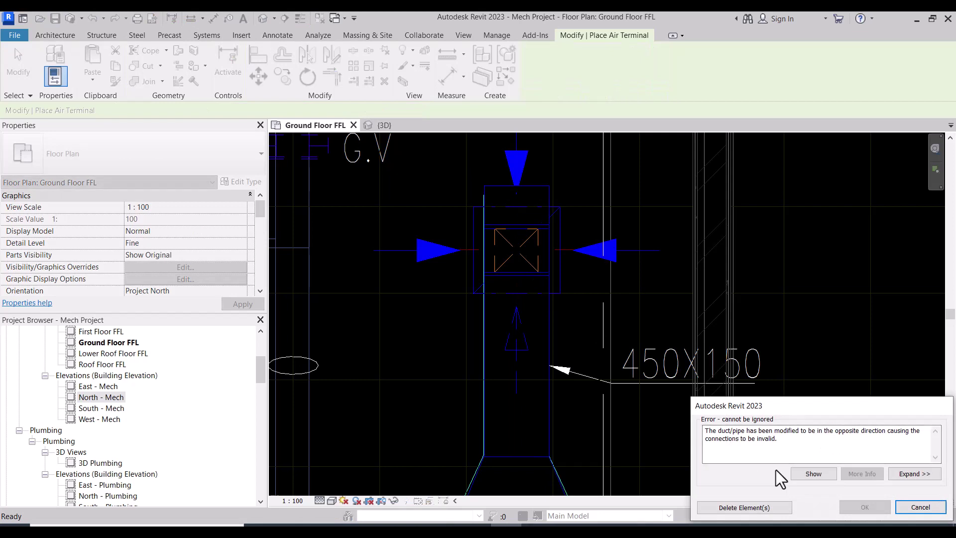
key("Escape")
scroll(534, 245, "down", 3)
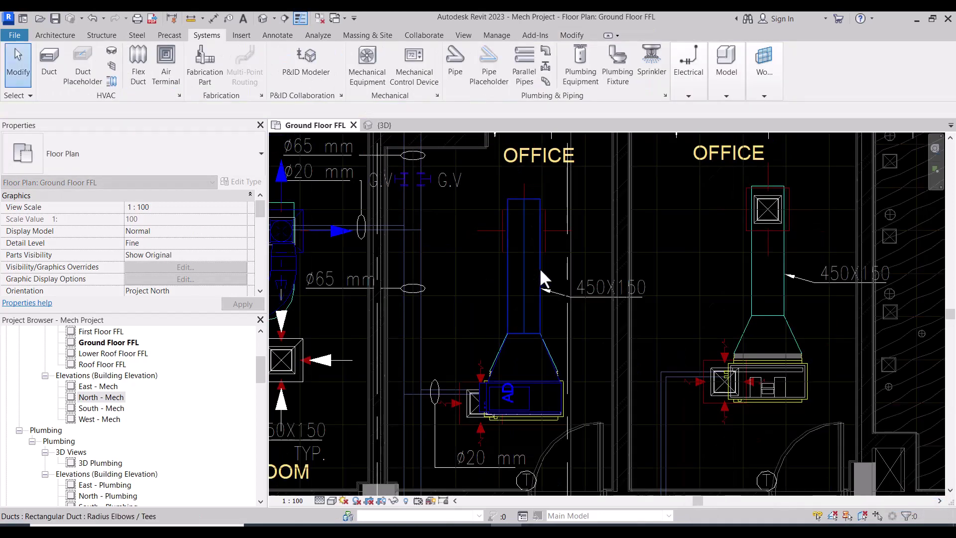
Raise the left office duct's Middle Elevation to 3900 mm.
left_click(498, 294)
scroll(486, 265, "up", 2)
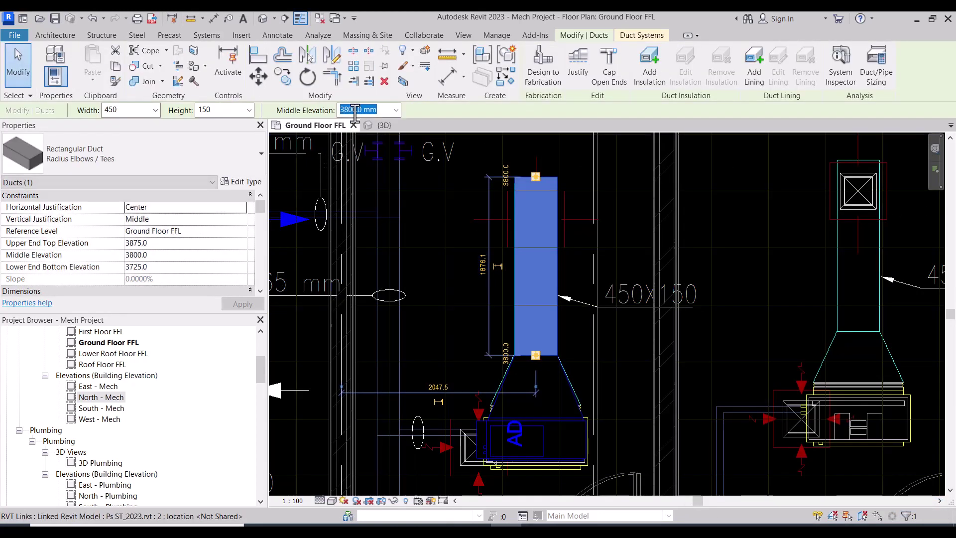
left_click(350, 110)
left_click(350, 110)
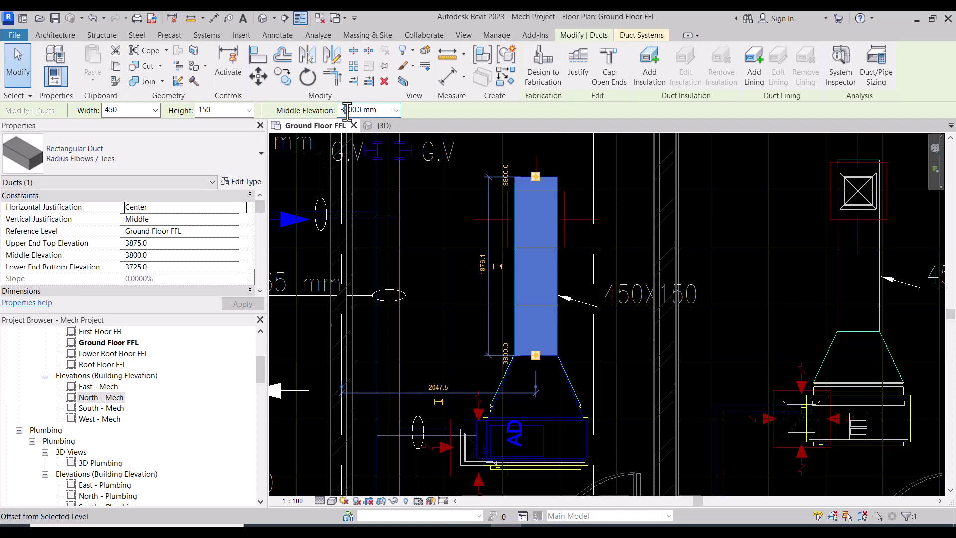
Place an M_Return Diffuser with Air Terminal at the 450×150 duct's midpoint.
left_click(468, 280)
scroll(523, 213, "up", 2)
left_click(166, 62)
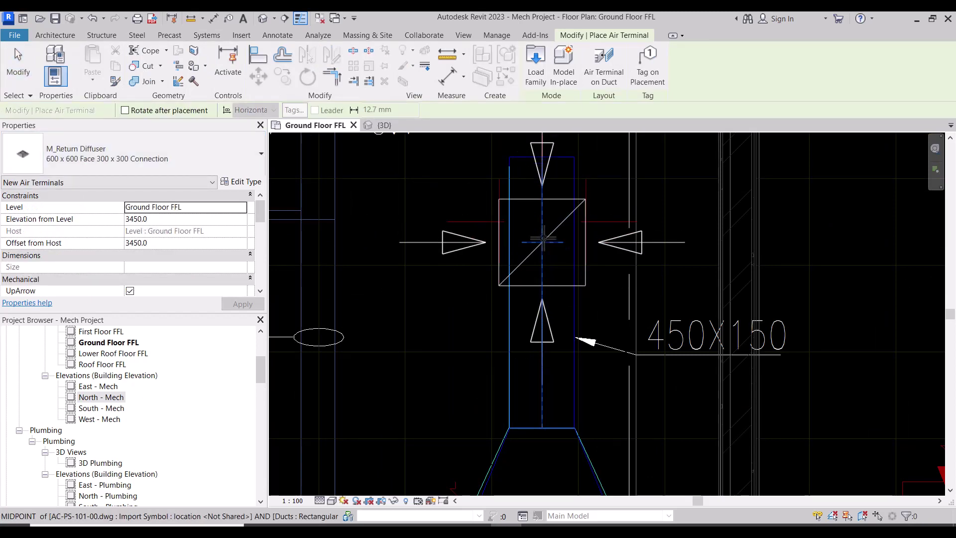
left_click(543, 239)
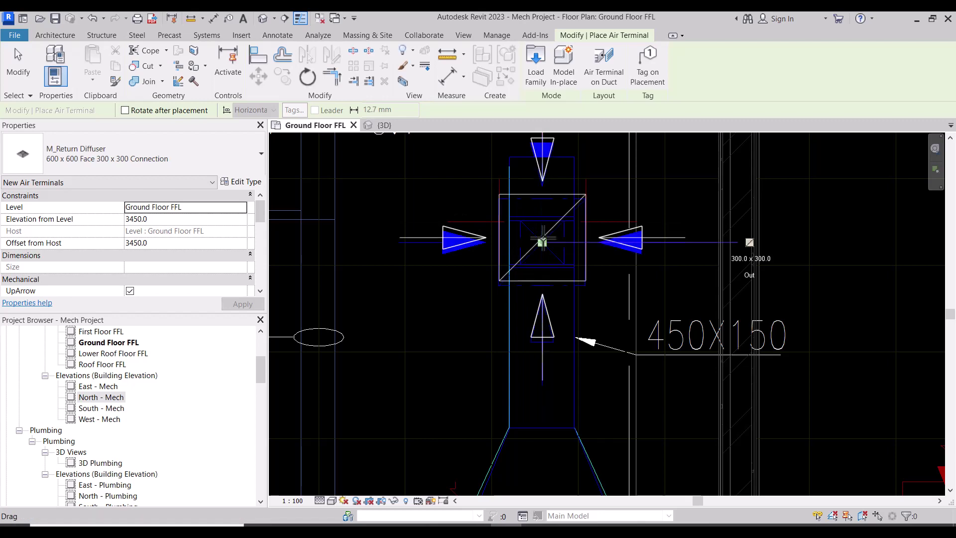
key("Escape")
key("Escape")
Switch to the {3D} view to see the ductwork.
scroll(591, 217, "down", 3)
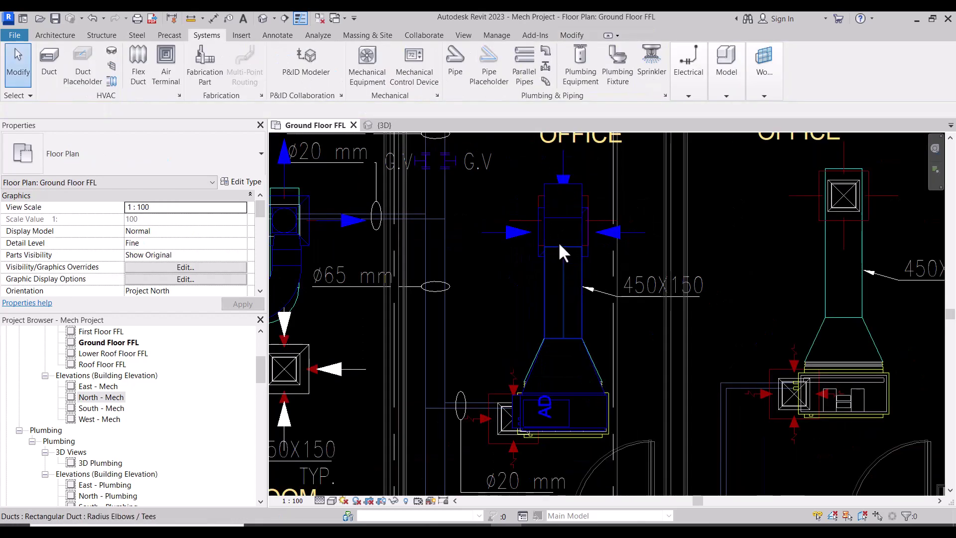
scroll(590, 230, "down", 4)
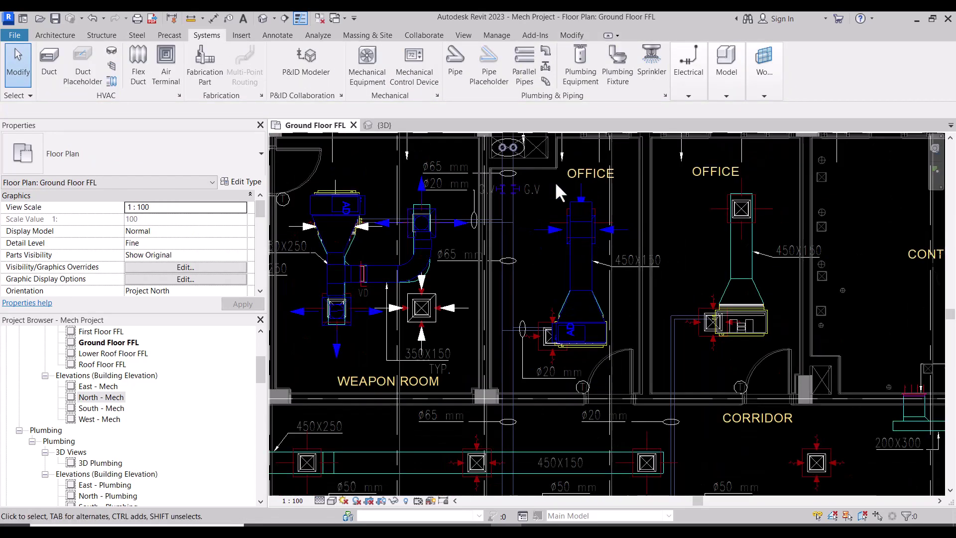
left_click(404, 123)
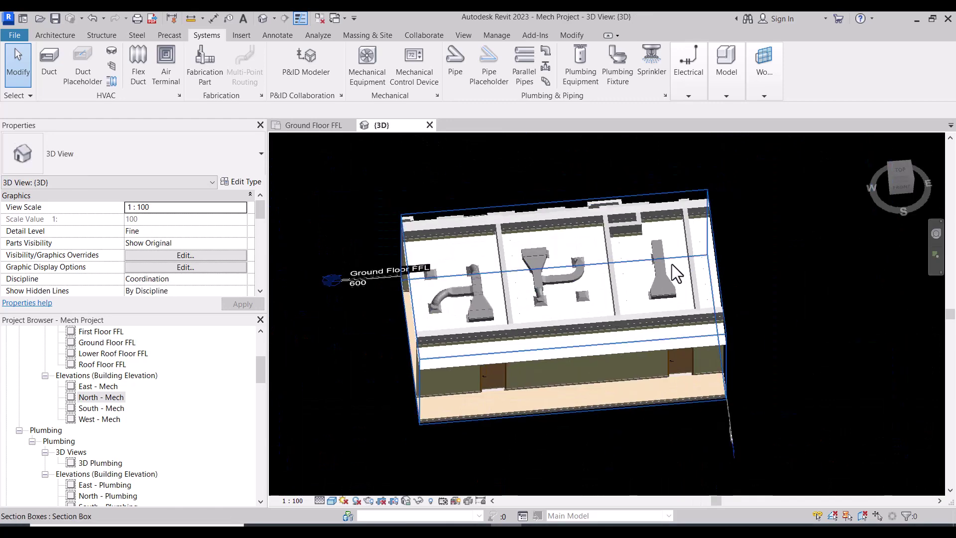
Inspect the new return diffuser atop the duct in 3D, then return to Ground Floor FFL.
scroll(634, 261, "up", 5)
left_click(598, 292)
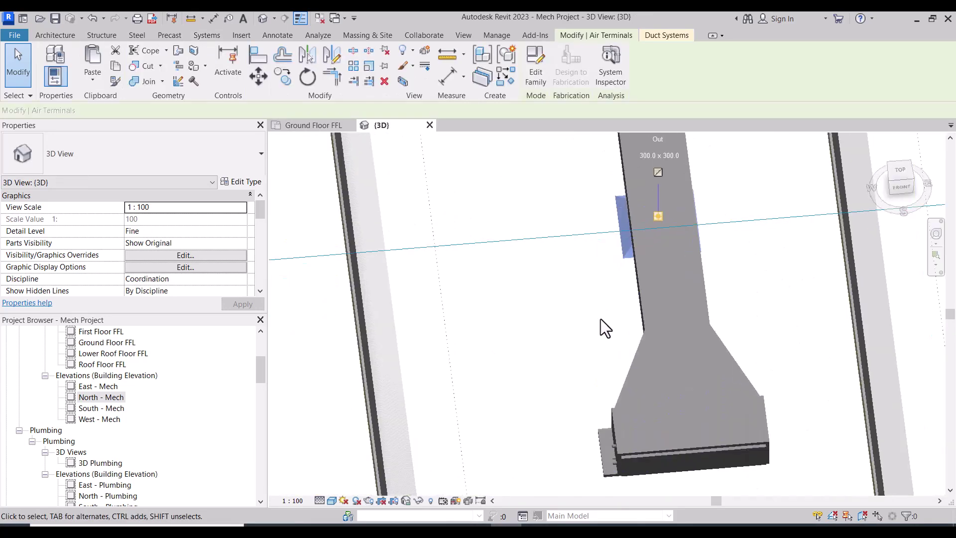
mouse_move(601, 320)
middle_mouse_down("shift")
mouse_move(755, 273)
mouse_move(762, 209)
mouse_move(647, 324)
mouse_move(576, 249)
middle_mouse_up("shift")
left_click(314, 125)
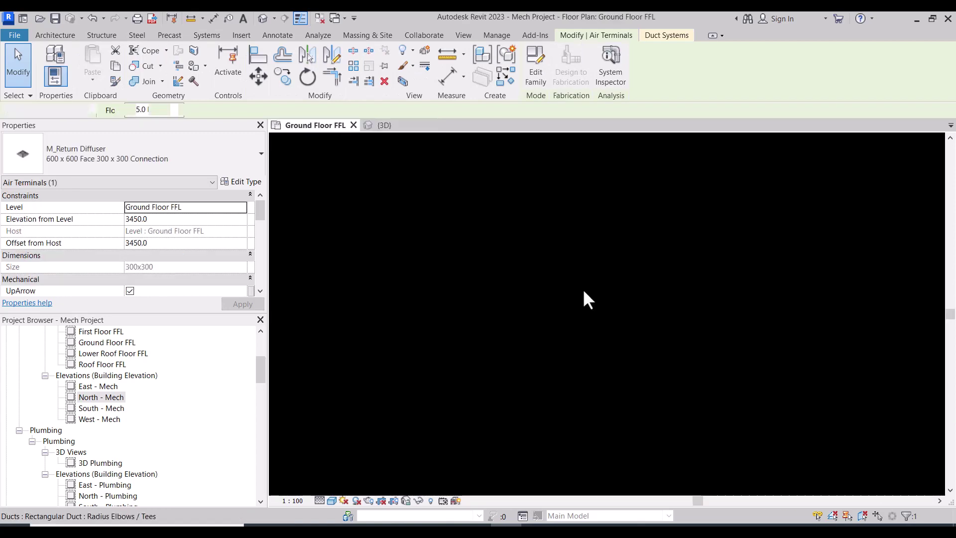
scroll(593, 309, "up", 4)
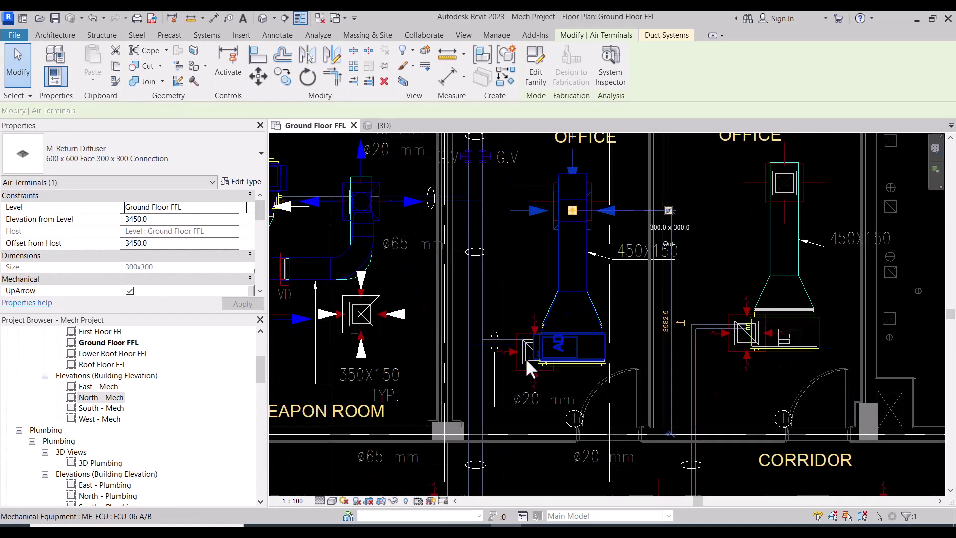
Copy the Weapon Room's 600x600 return diffuser (CO) onto the left office fan coil unit.
scroll(521, 348, "up", 1)
scroll(591, 320, "down", 3)
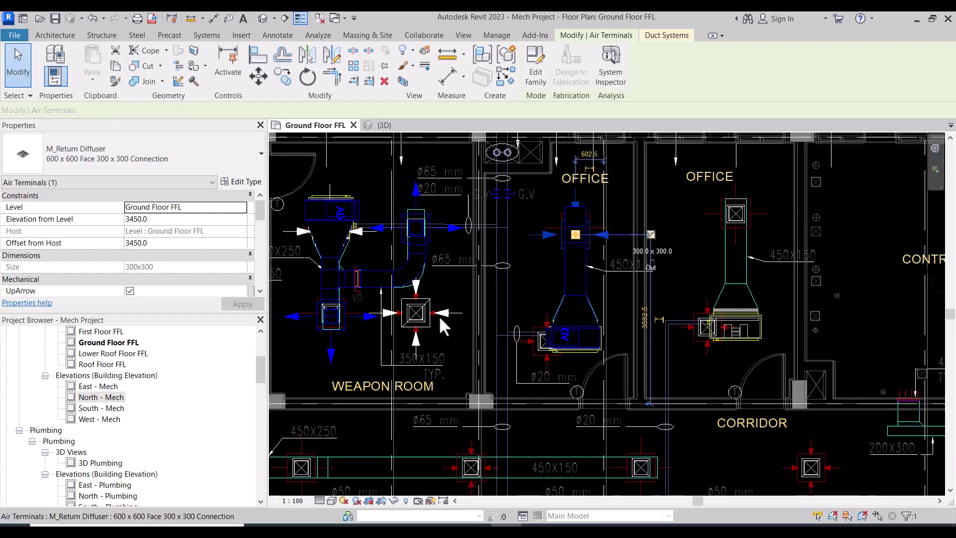
left_click(431, 316)
scroll(424, 323, "up", 3)
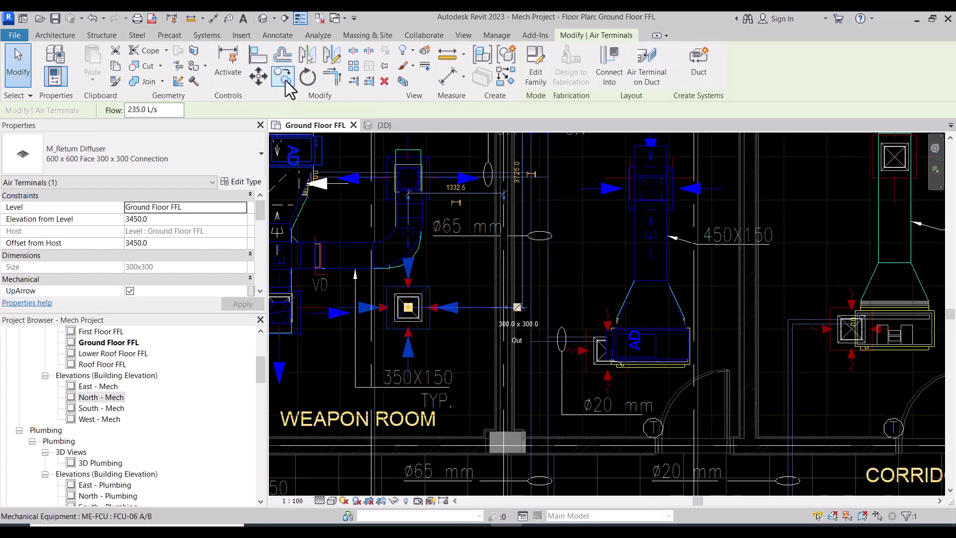
key("c")
key("o")
left_click(408, 307)
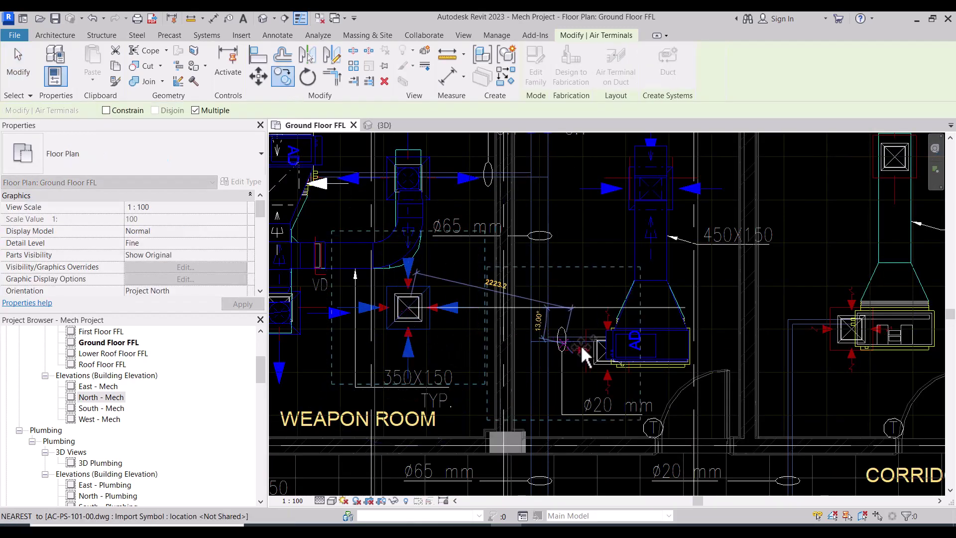
scroll(595, 346, "up", 3)
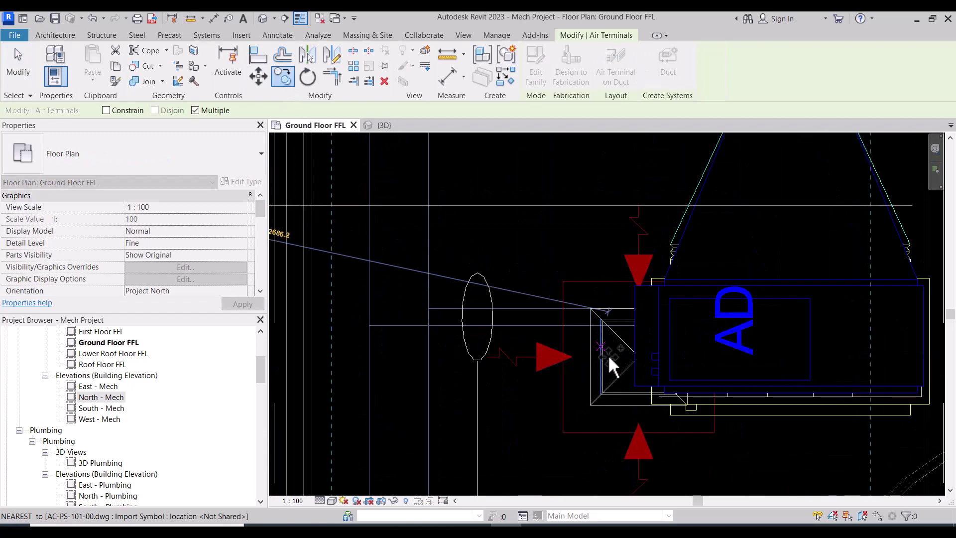
left_click(638, 355)
scroll(557, 381, "down", 5)
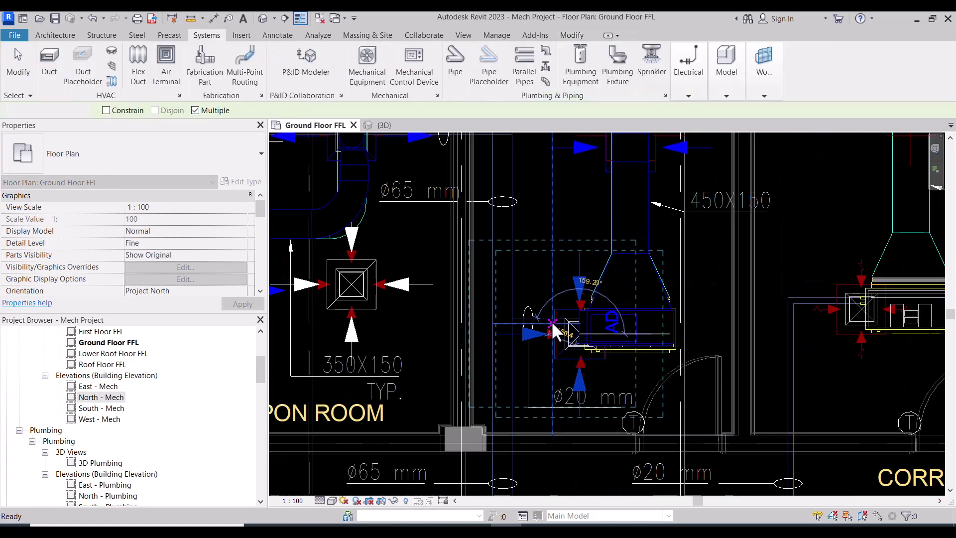
left_click(552, 321)
scroll(557, 333, "down", 5)
key("Escape")
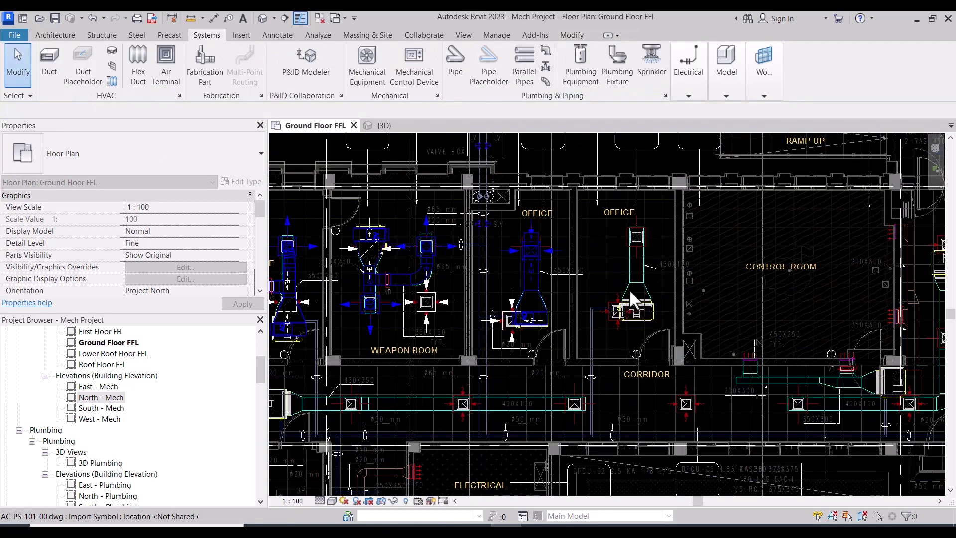
Window-select the left office's duct run.
scroll(629, 289, "up", 1)
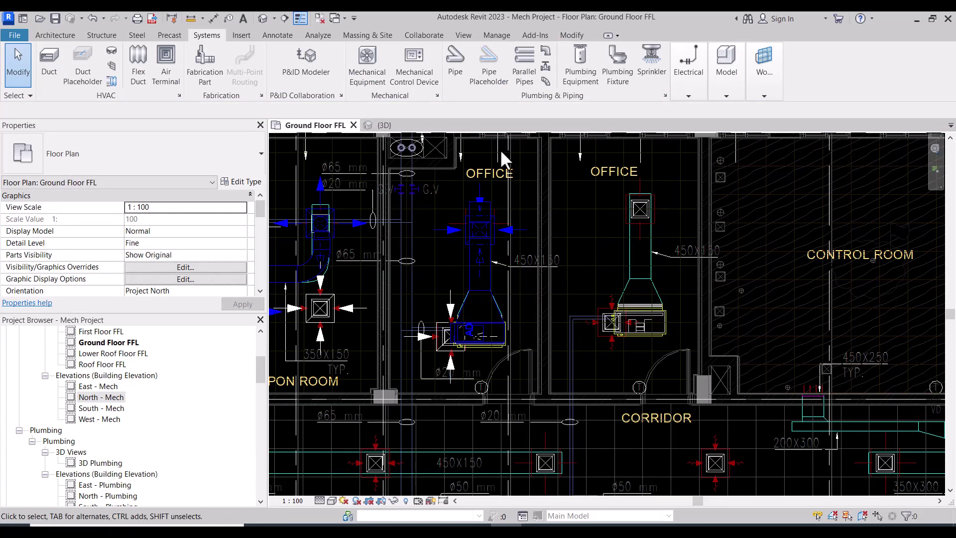
scroll(485, 304, "down", 4)
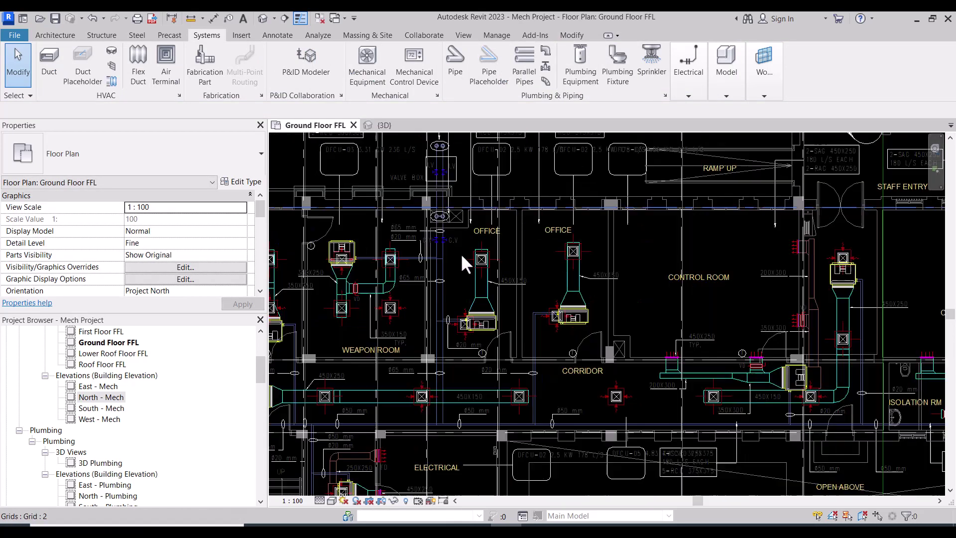
scroll(461, 253, "up", 4)
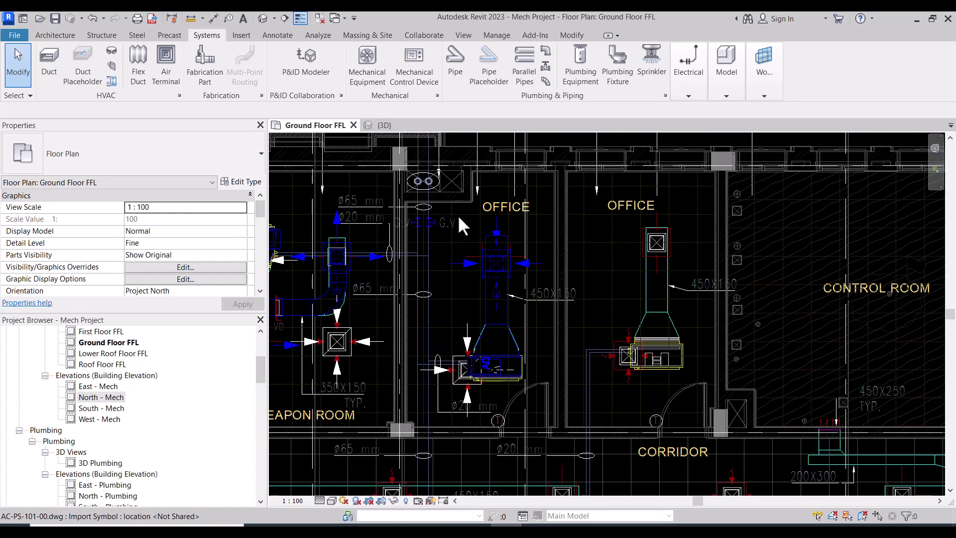
left_click_drag(453, 223, 513, 417)
scroll(513, 417, "up", 1)
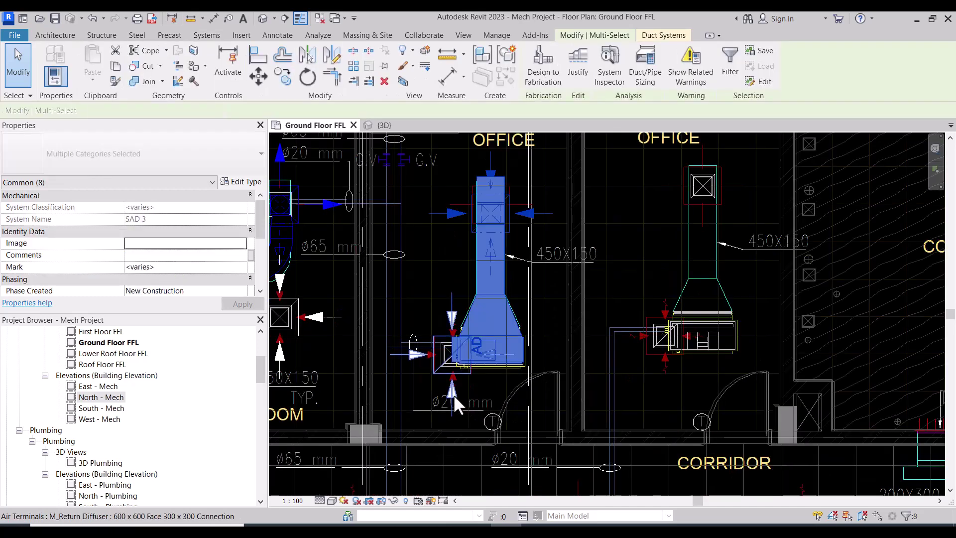
Add the return diffuser to the selection and copy the set into the right-hand office.
left_click(497, 367, "ctrl")
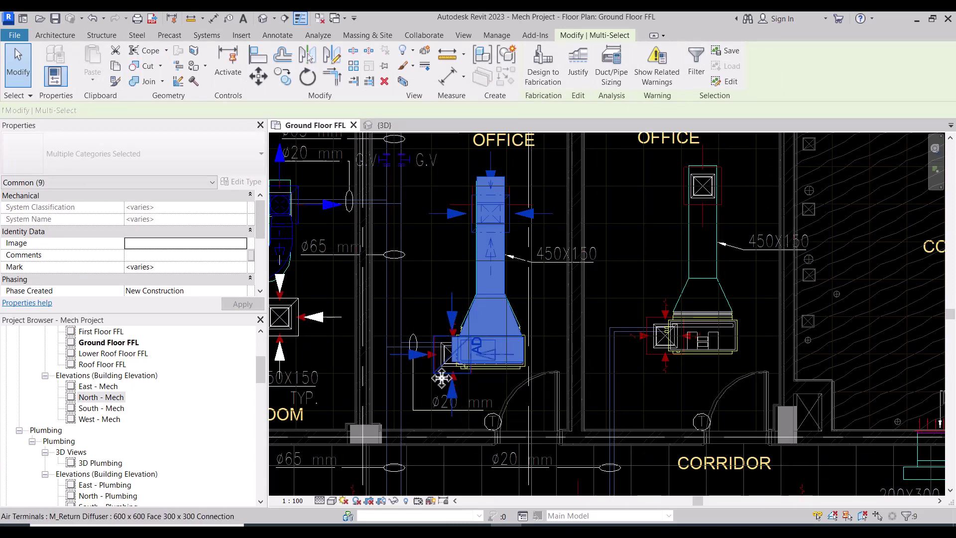
scroll(441, 376, "down", 1)
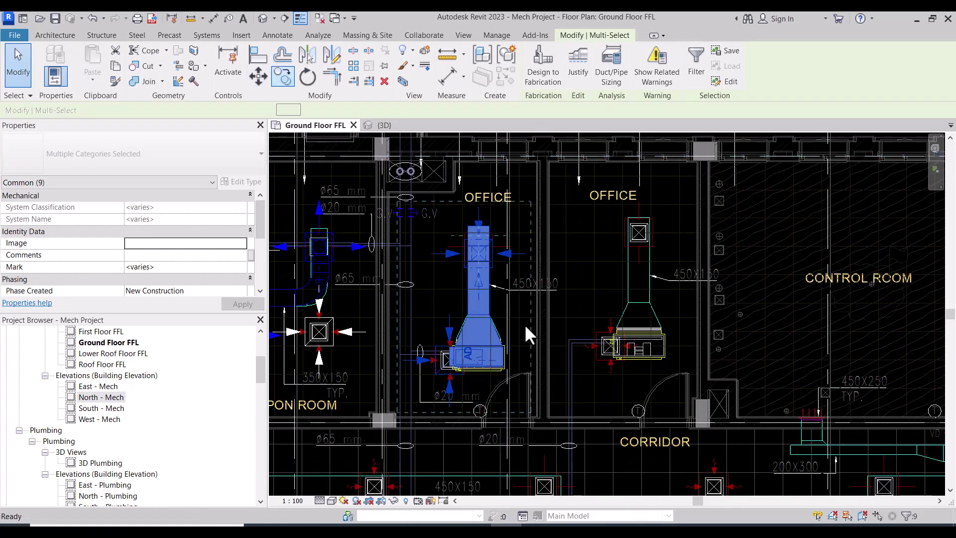
key("c")
key("o")
left_click(504, 366)
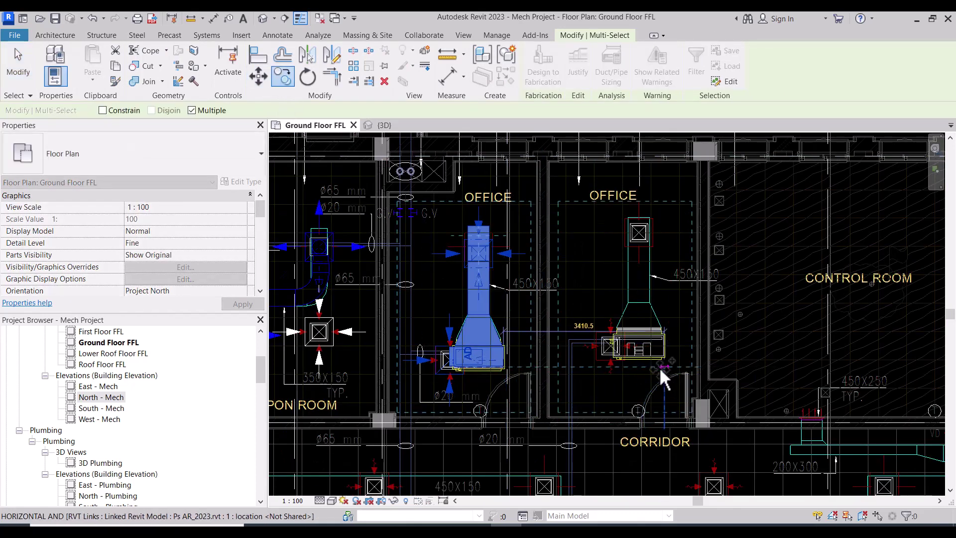
left_click(659, 367)
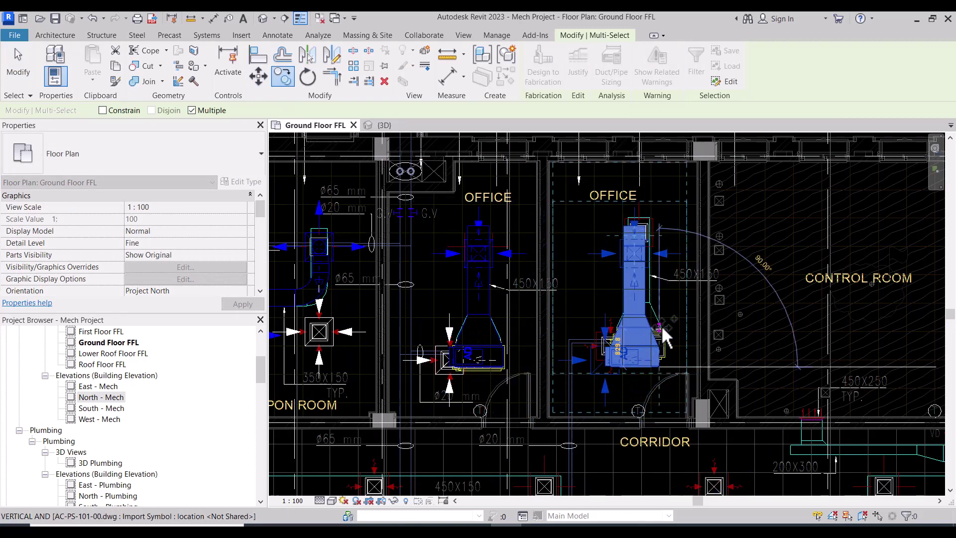
scroll(662, 324, "up", 2)
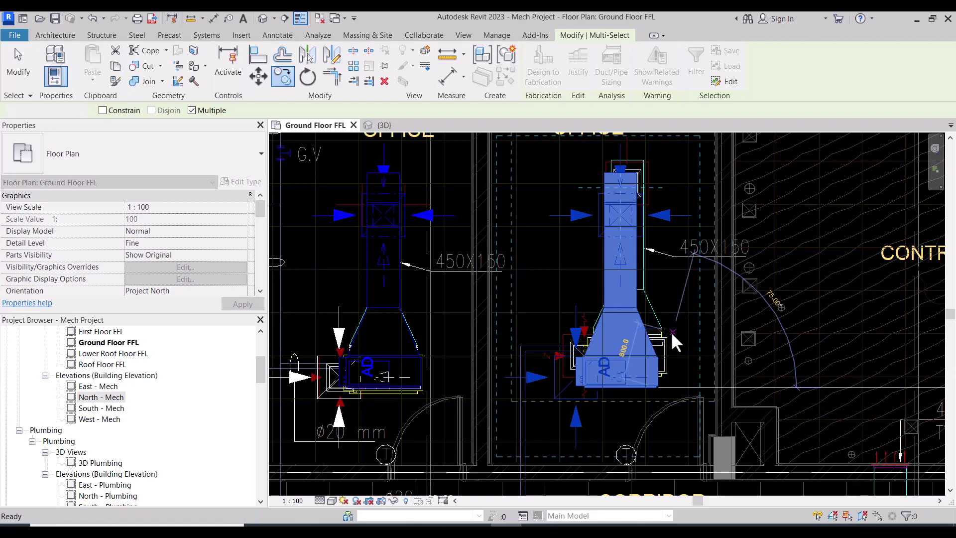
key("Escape")
key("Escape")
scroll(640, 331, "down", 2)
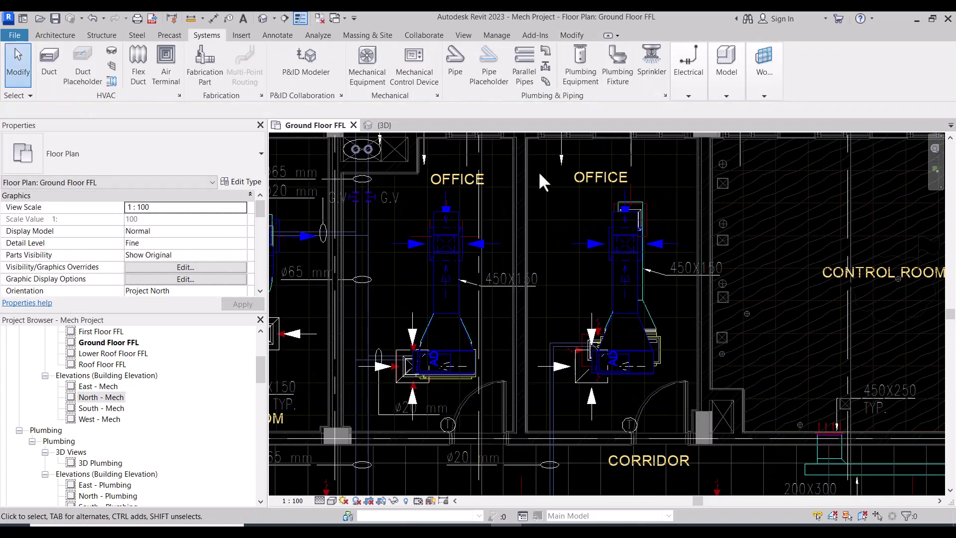
Nudge the right office's copied duct run slightly to the right.
left_click_drag(539, 171, 697, 388)
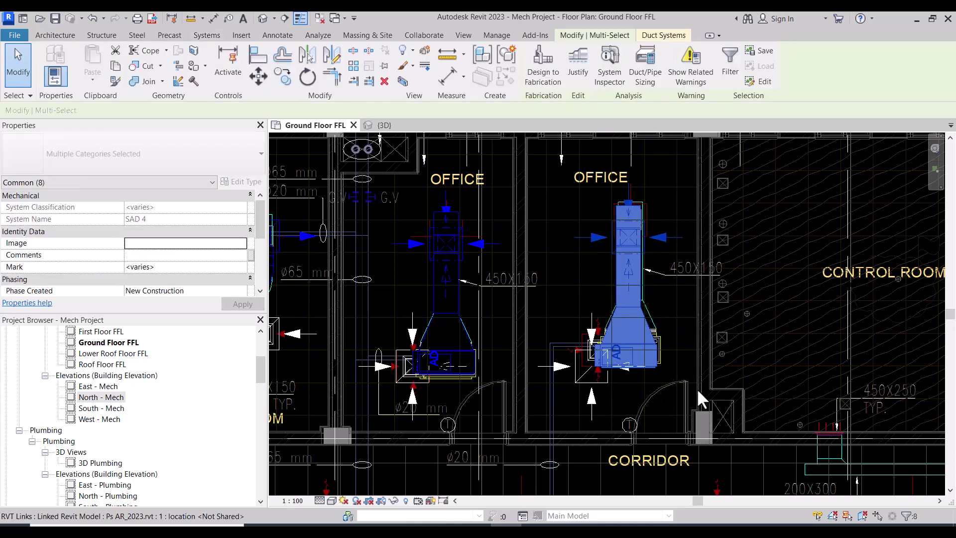
key("Right")
key("Escape")
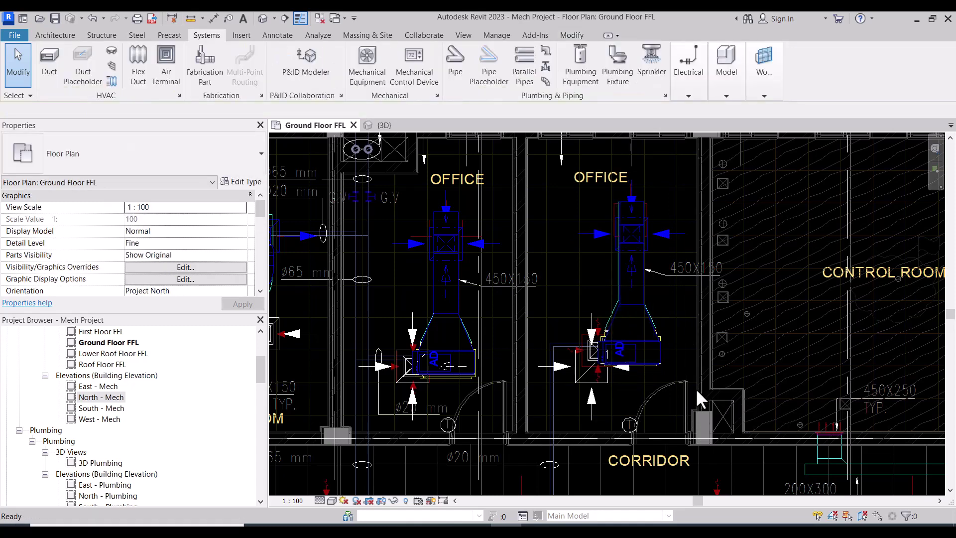
Drag the right office's 600×600 return diffuser against its fan coil unit connection.
left_click(587, 384)
scroll(584, 374, "up", 5)
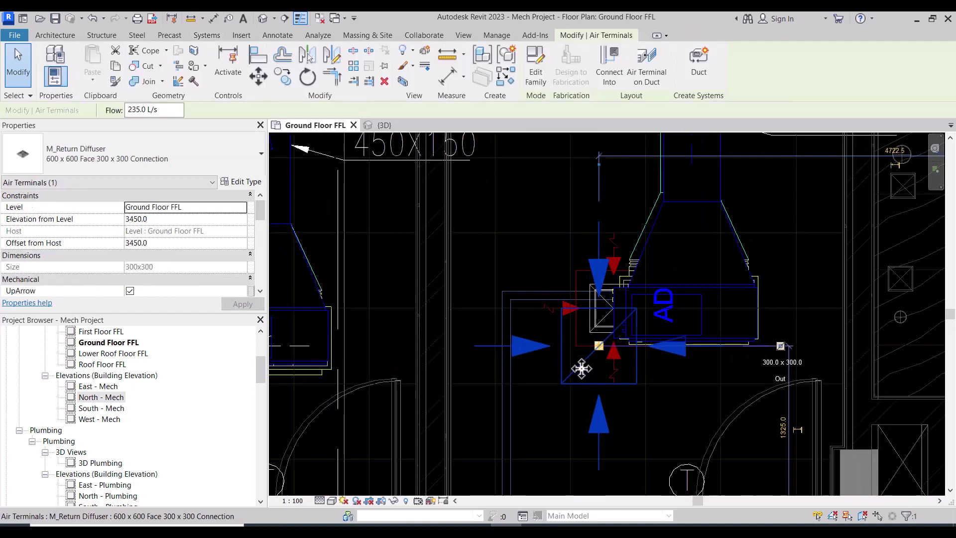
left_click_drag(585, 352, 606, 294)
scroll(606, 294, "down", 5)
key("Escape")
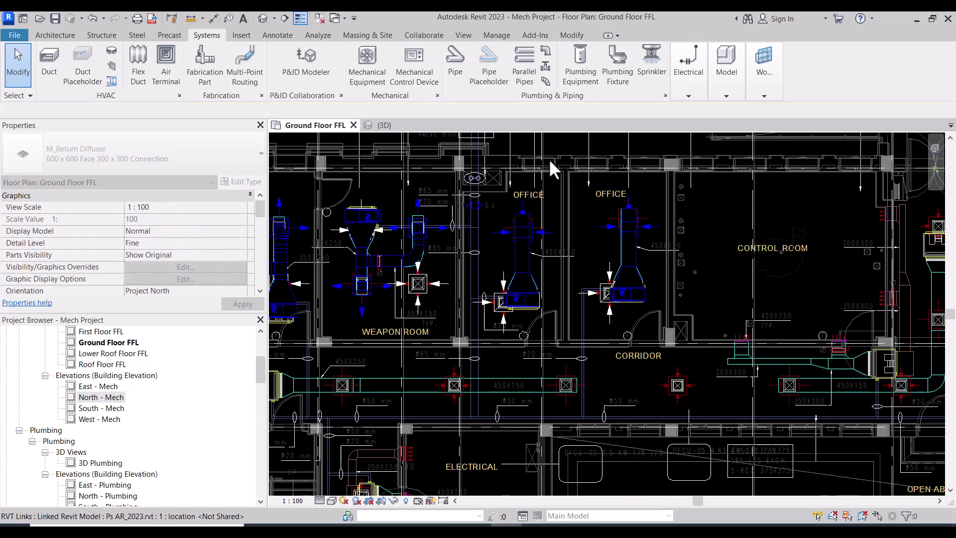
In 3D, stretch the section box's right face to include both offices and orbit to inspect.
left_click(414, 123)
scroll(528, 274, "down", 6)
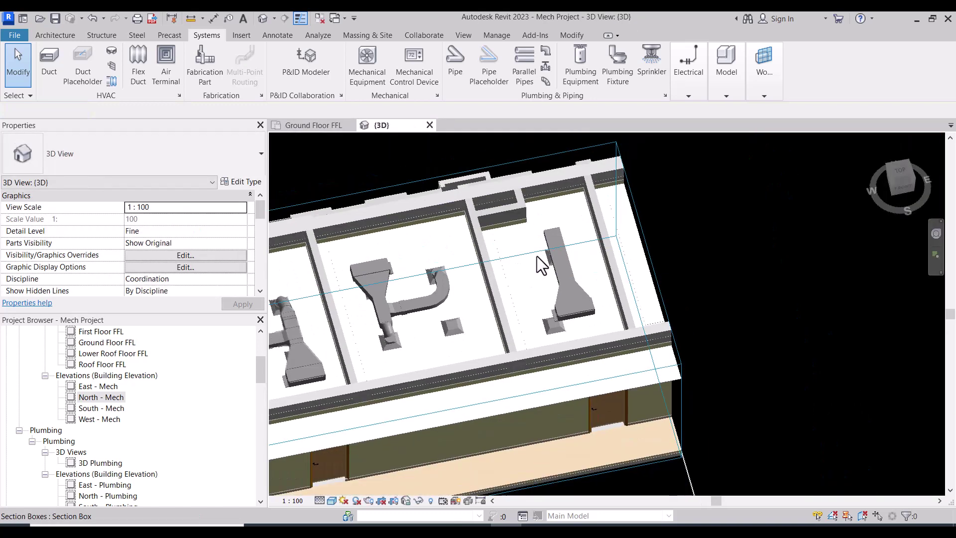
left_click(618, 260)
scroll(617, 279, "up", 2)
left_click_drag(620, 296, 773, 293)
left_click_drag(730, 399, 748, 428)
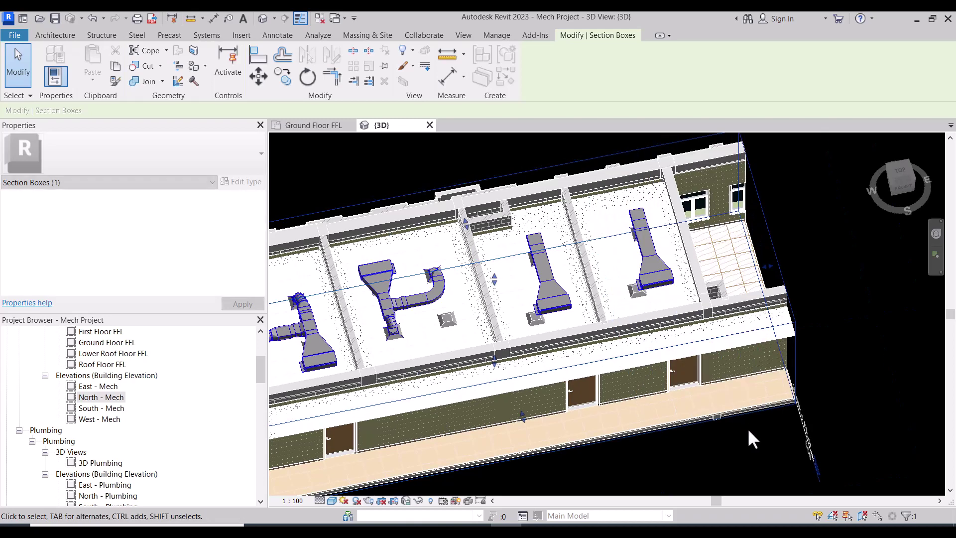
middle_click_drag(748, 428, 598, 294, "shift")
left_click(326, 127)
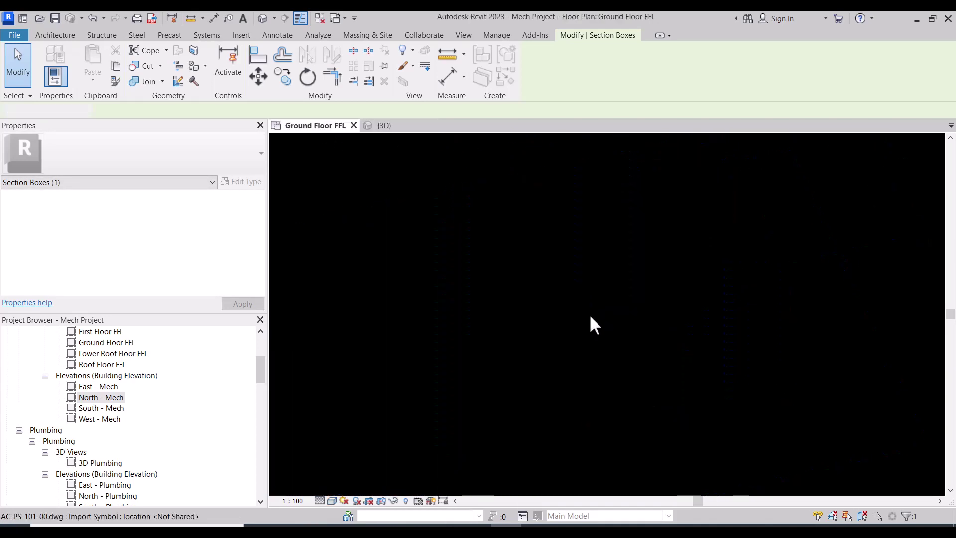
scroll(591, 314, "down", 3)
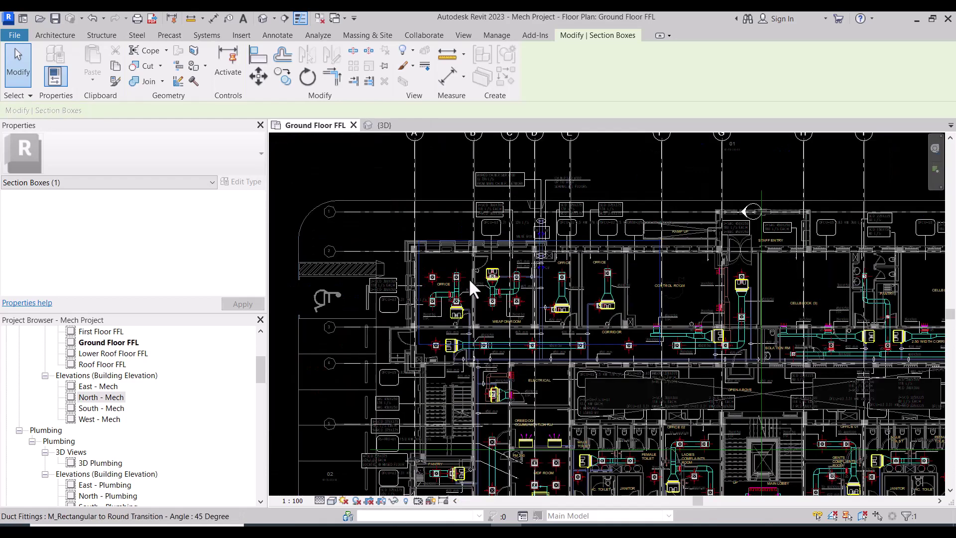
left_click_drag(623, 292, 438, 271)
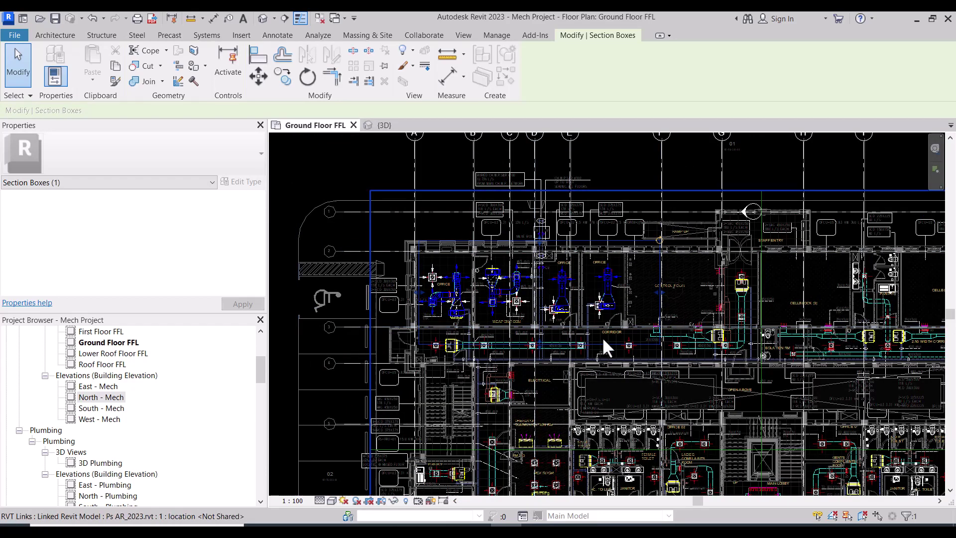
scroll(621, 315, "up", 1)
key("Escape")
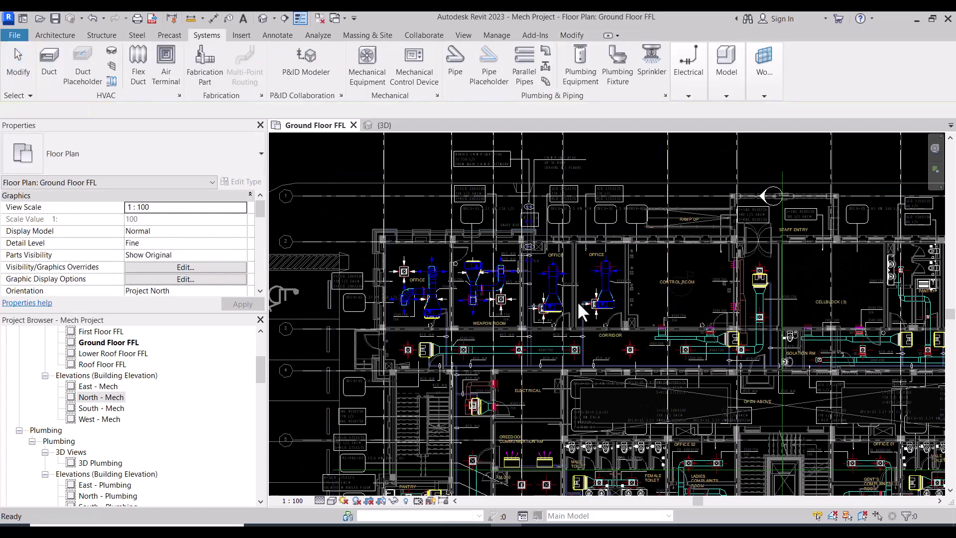
scroll(515, 315, "down", 1)
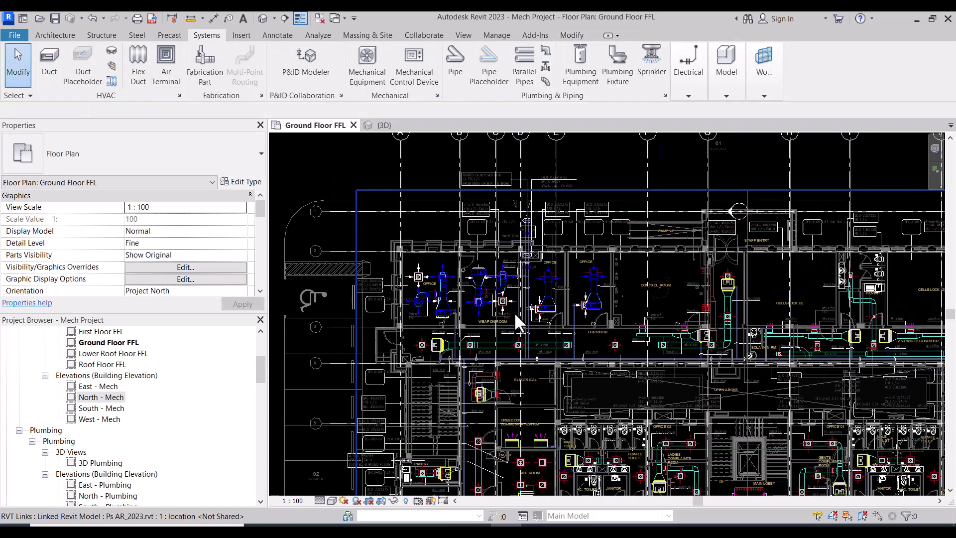
scroll(500, 322, "up", 2)
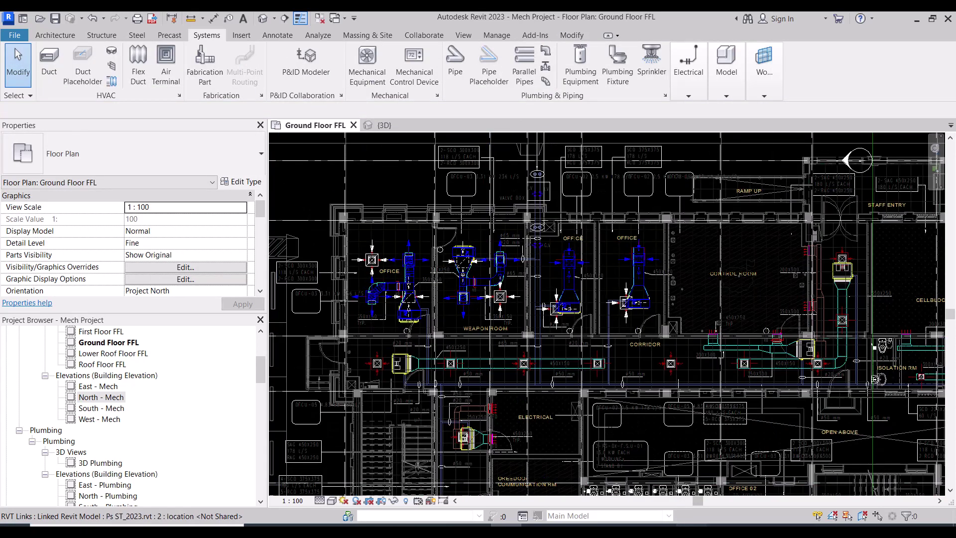